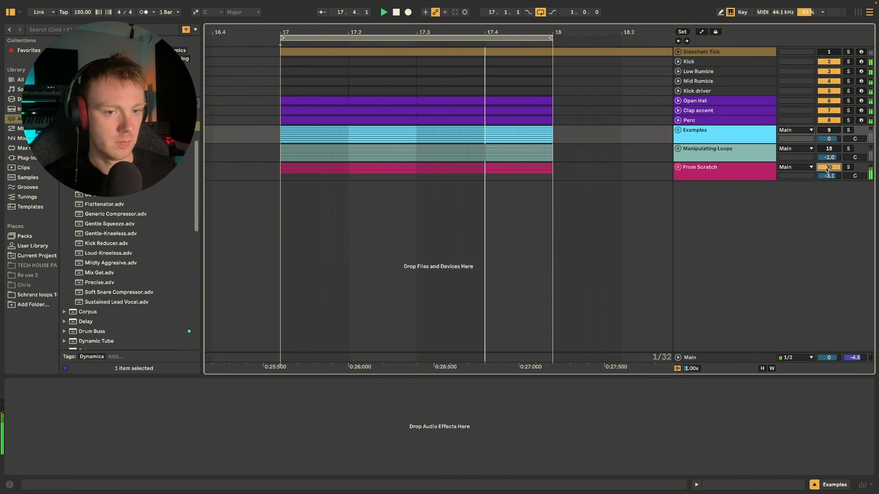
Audition the Examples, Manipulating Loops and From Scratch groups in solo, plus the drum tracks without the loop groups.
{"action": "left_click", "coordinate": [848, 130]}
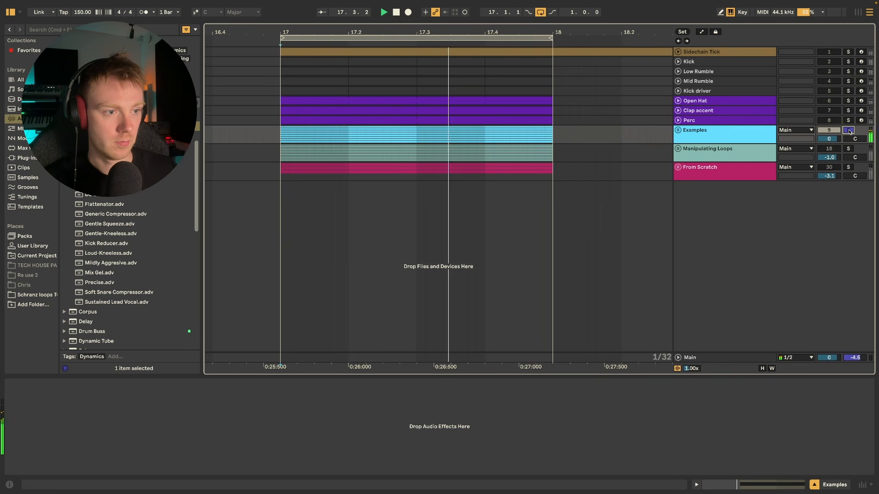
{"action": "left_click", "coordinate": [850, 150]}
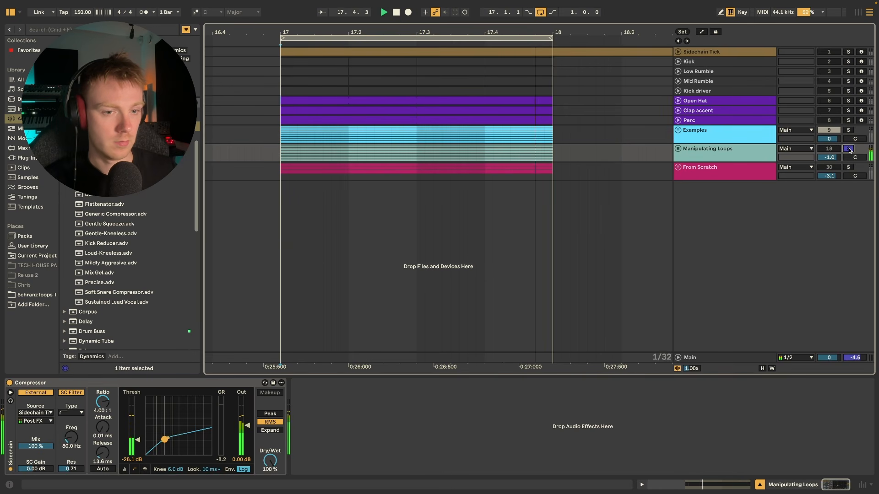
{"action": "left_click", "coordinate": [848, 168]}
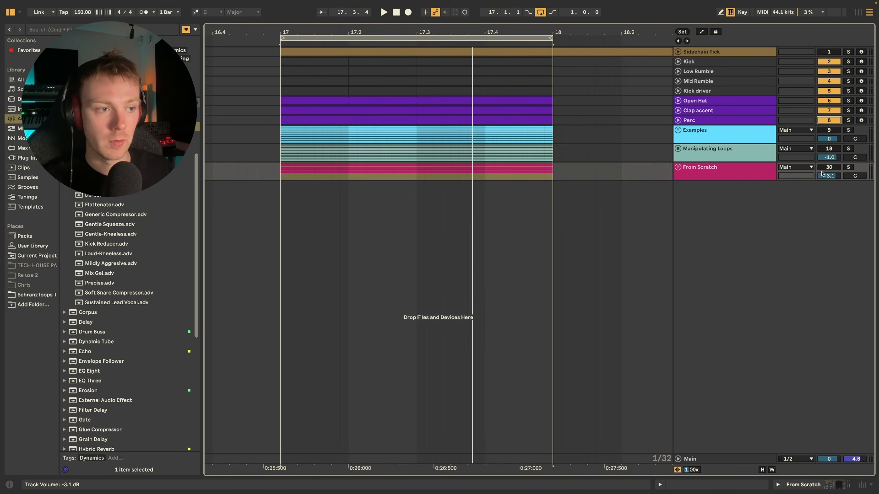
{"action": "key", "text": "space"}
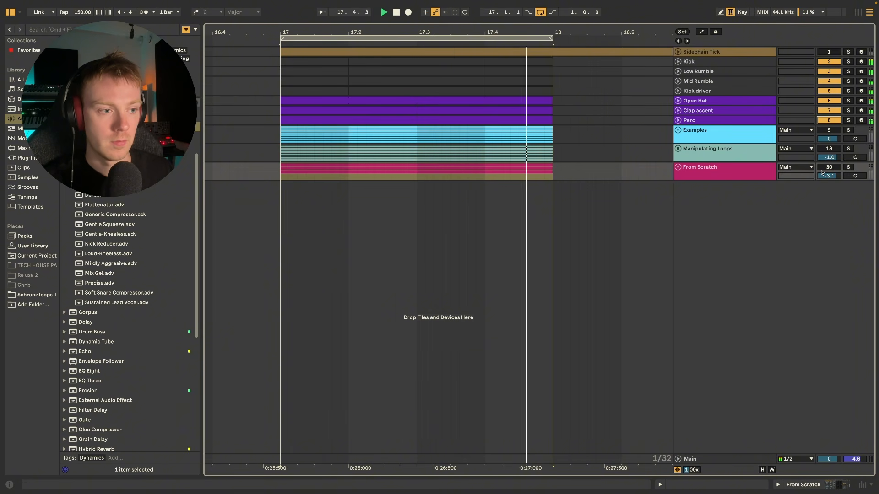
{"action": "key", "text": "space"}
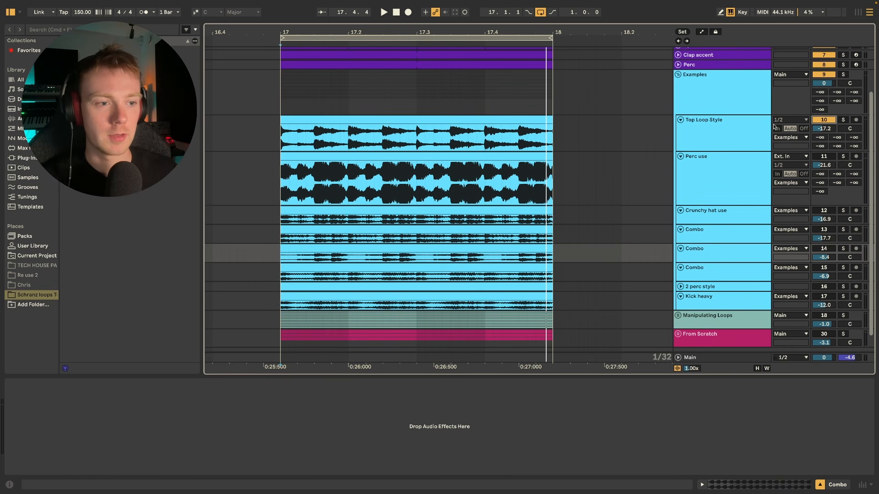
Solo the Top Loop Style track in the Examples group and listen to it.
{"action": "left_click", "coordinate": [814, 122]}
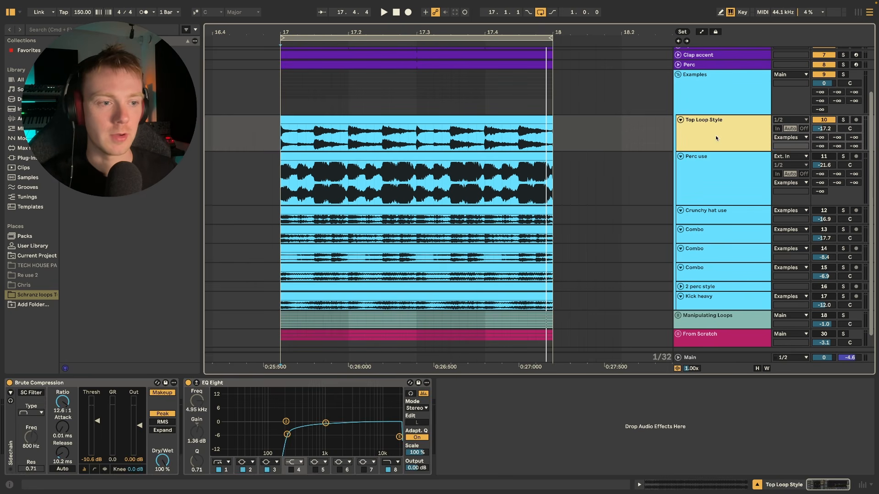
{"action": "left_click", "coordinate": [843, 120]}
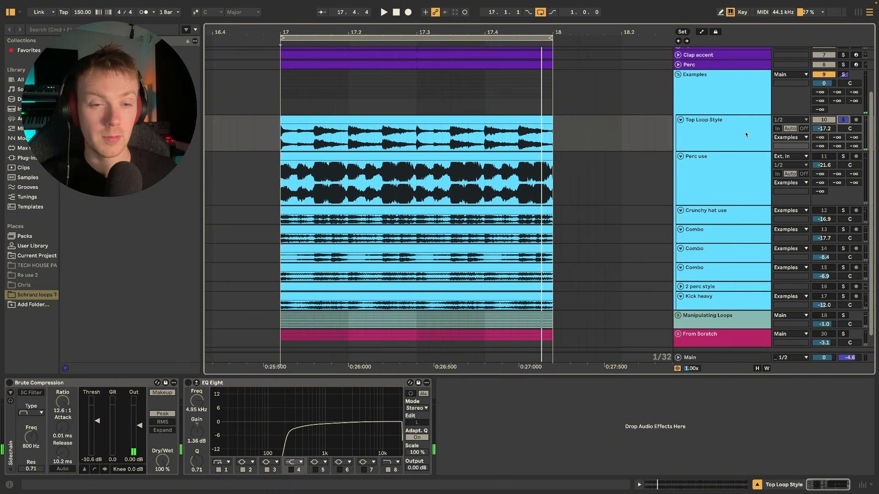
{"action": "left_click", "coordinate": [845, 134]}
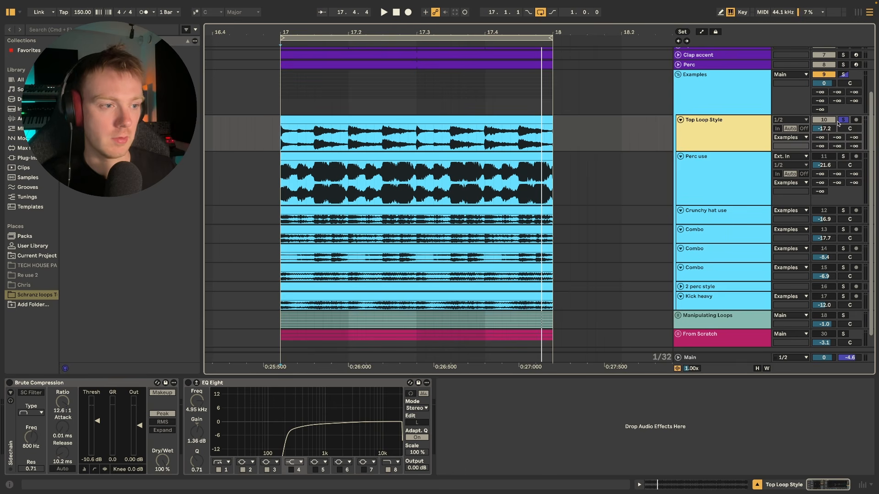
Solo the Perc use track and play its loop on its own.
{"action": "left_click", "coordinate": [843, 156]}
{"action": "left_click", "coordinate": [723, 170]}
{"action": "key", "text": "space"}
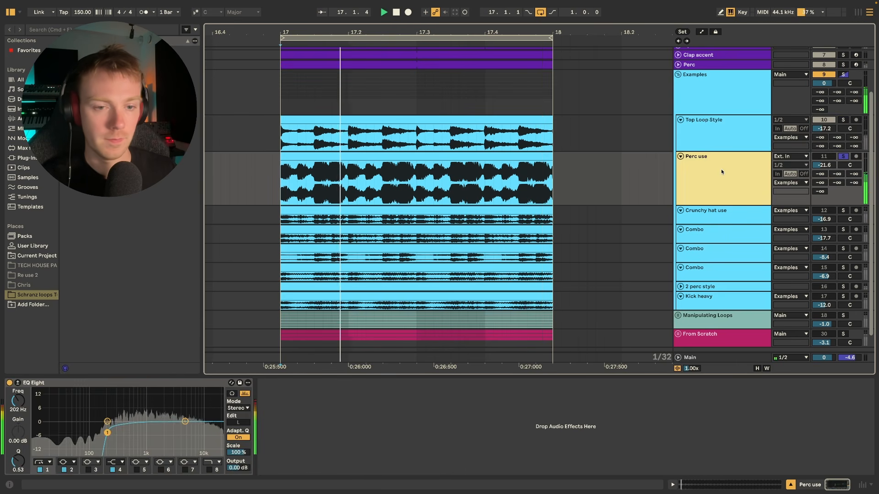
{"action": "key", "text": "space"}
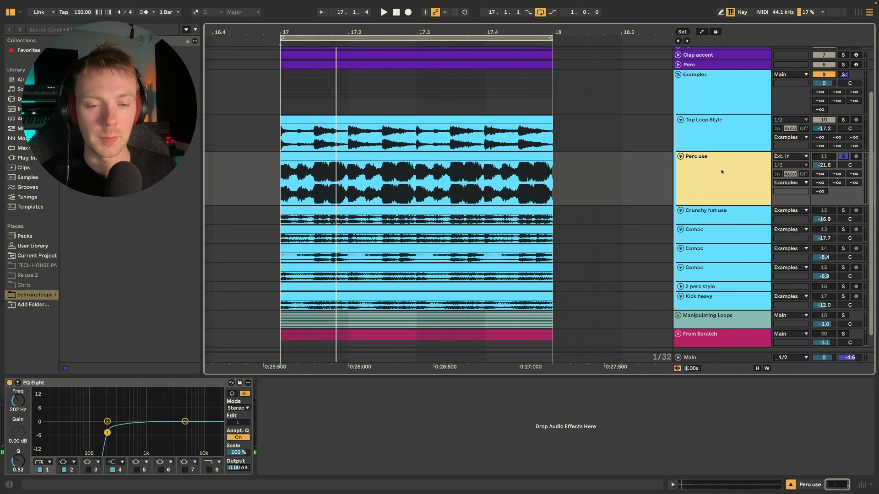
Solo the Crunchy hat use track and play its loop on its own.
{"action": "left_click", "coordinate": [843, 210]}
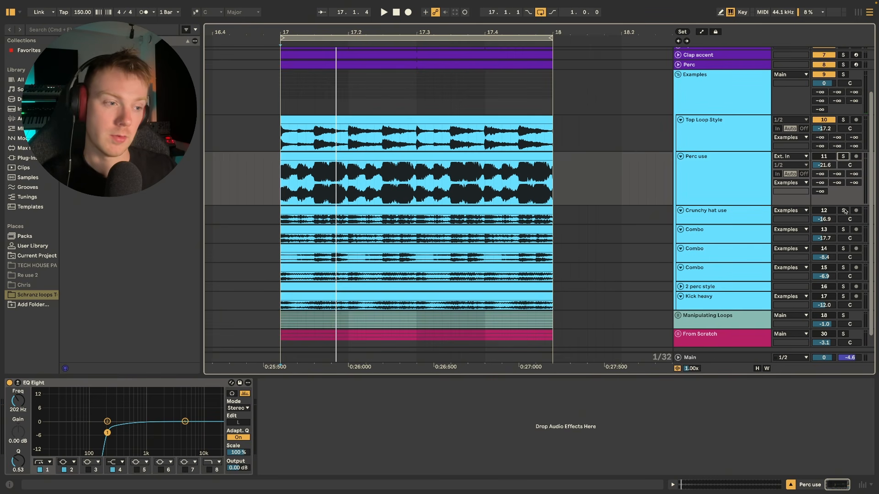
{"action": "left_click", "coordinate": [765, 218]}
{"action": "key", "text": "space"}
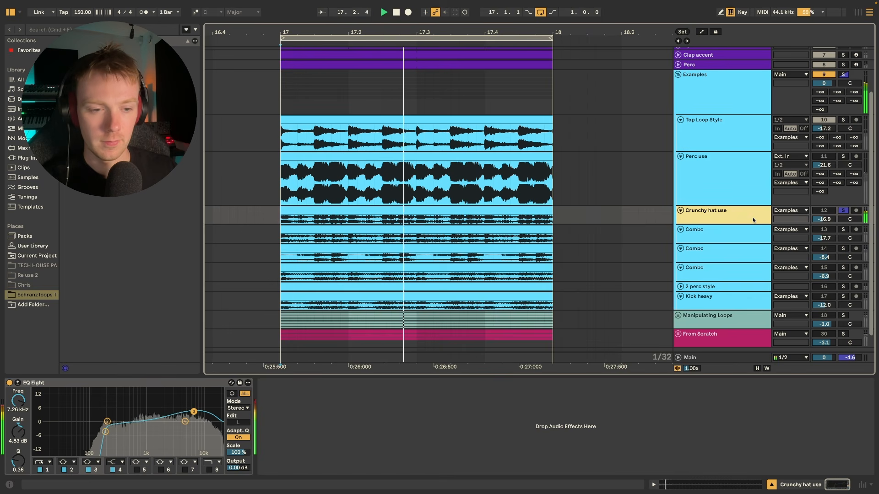
{"action": "key", "text": "space"}
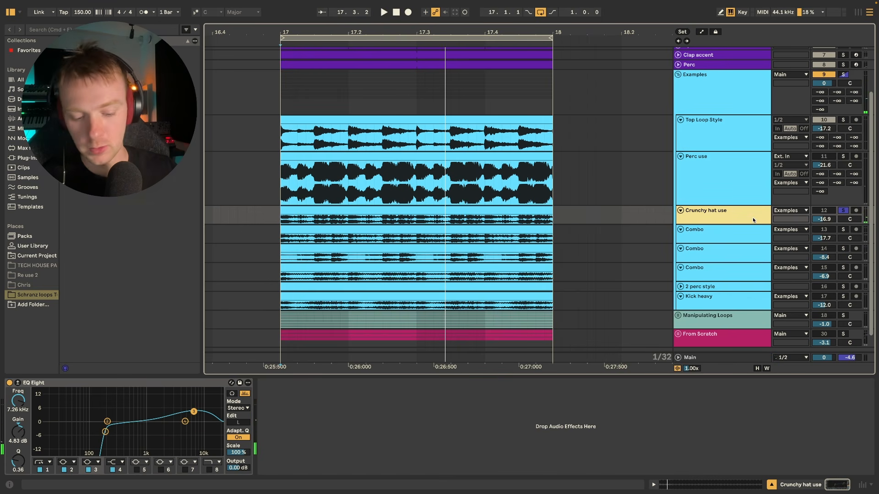
Audition the first Combo loop (track 13) in solo.
{"action": "scroll", "coordinate": [753, 221], "scroll_direction": "down", "scroll_amount": 1}
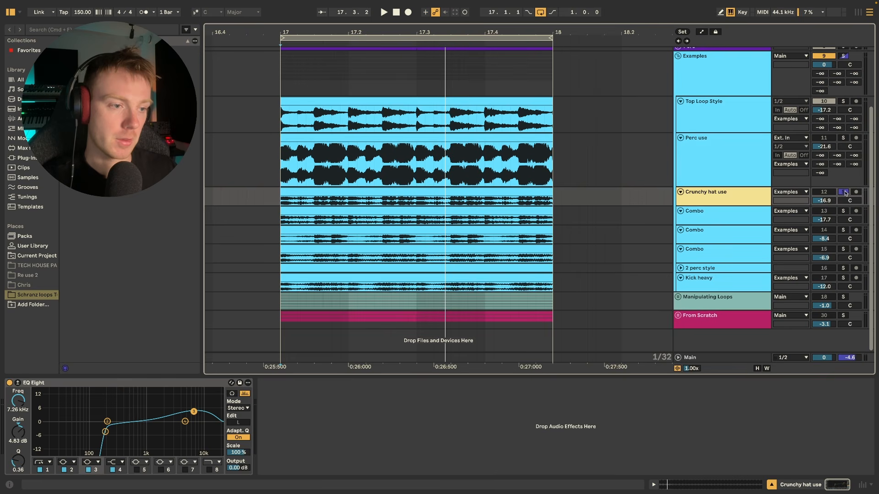
{"action": "left_click", "coordinate": [729, 217]}
{"action": "key", "text": "space"}
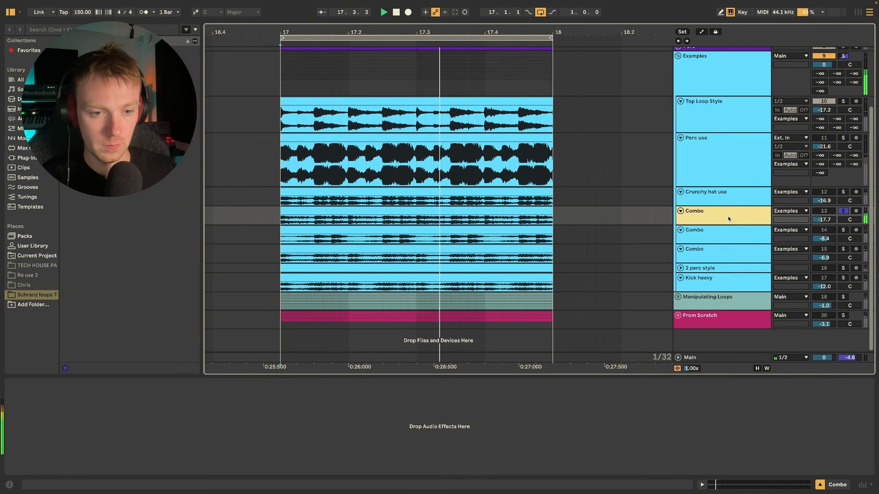
{"action": "key", "text": "space"}
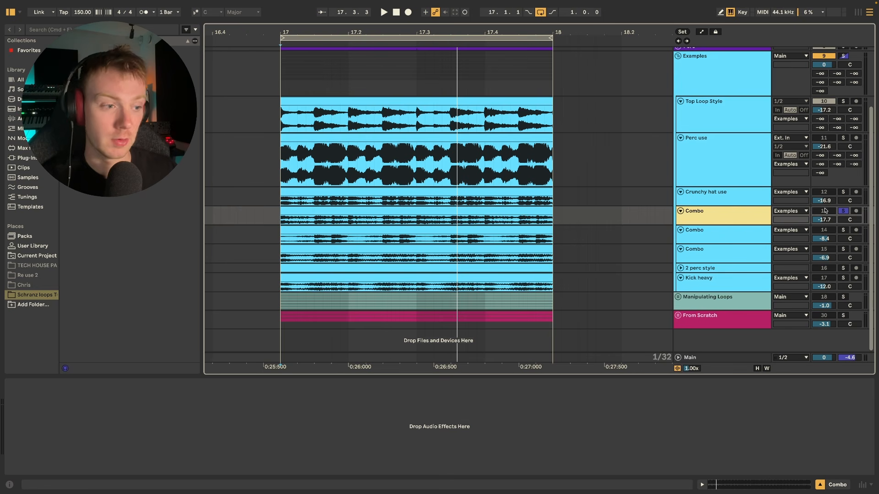
Switch the solo to the second Combo loop (track 14) and play it.
{"action": "left_click", "coordinate": [843, 212]}
{"action": "left_click", "coordinate": [843, 231]}
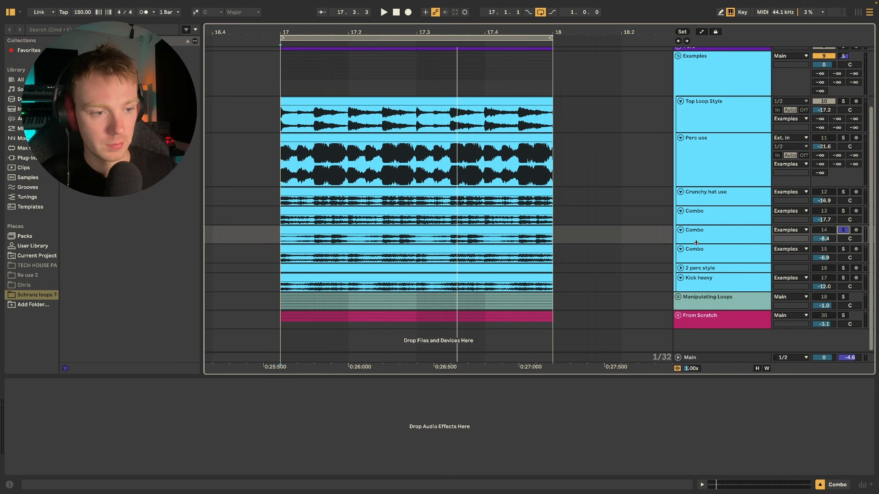
{"action": "left_click", "coordinate": [728, 229]}
{"action": "key", "text": "space"}
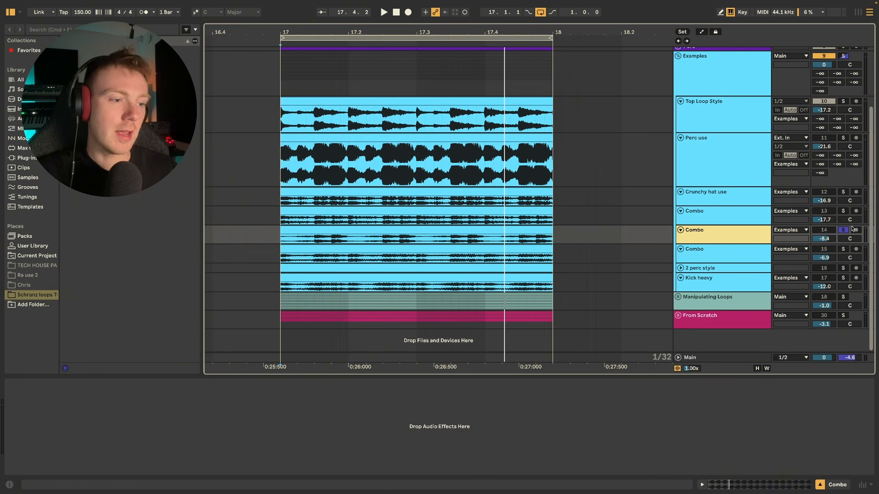
Select the third Combo loop (track 15) and audition it in solo.
{"action": "left_click", "coordinate": [746, 259]}
{"action": "left_click", "coordinate": [744, 259]}
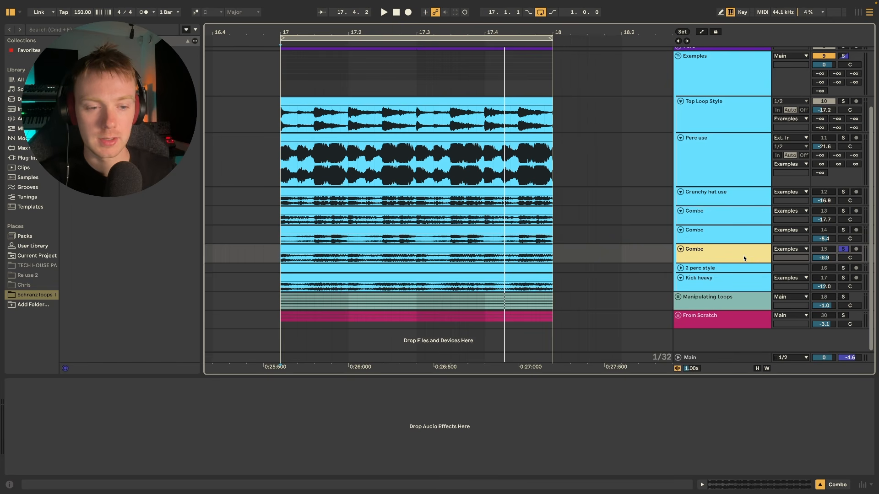
{"action": "key", "text": "space"}
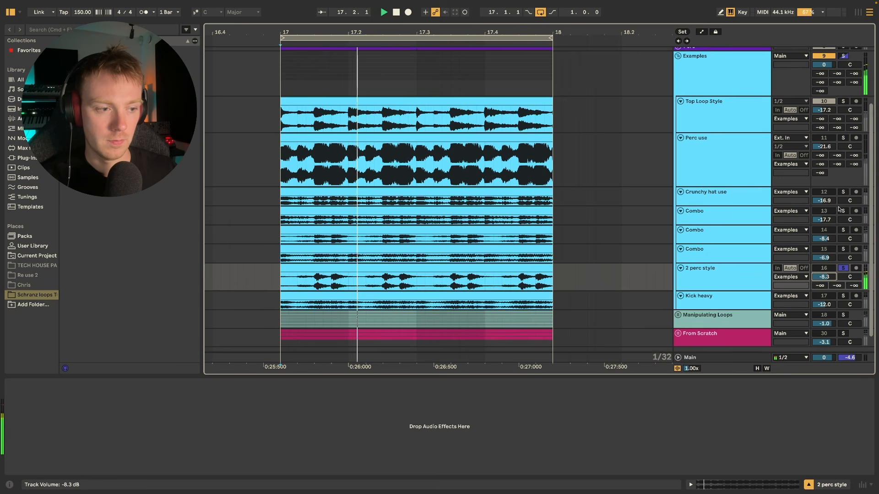
Set the 2 perc style track's volume to -9.6 dB.
{"action": "left_click_drag", "start_coordinate": [839, 210], "coordinate": [827, 234]}
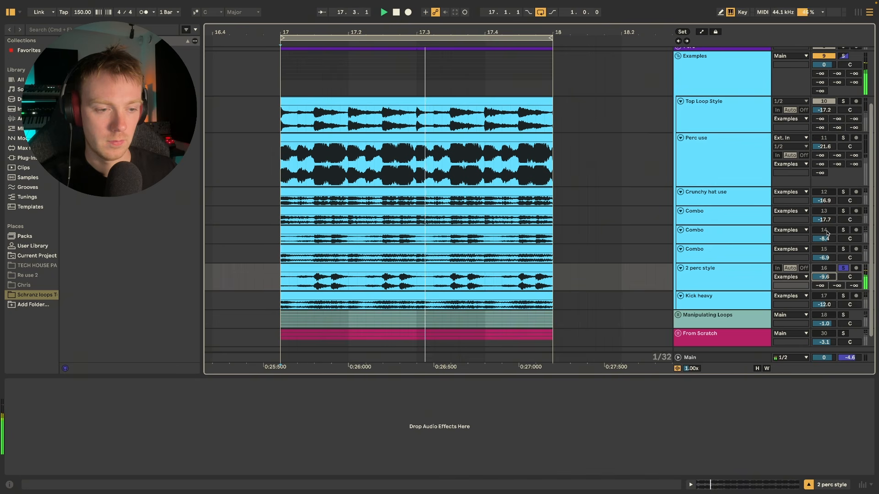
Audition the Kick heavy loop and make its track taller to show the waveform, then stop playback.
{"action": "scroll", "coordinate": [705, 275], "scroll_direction": "down", "scroll_amount": 1}
{"action": "left_click", "coordinate": [703, 286]}
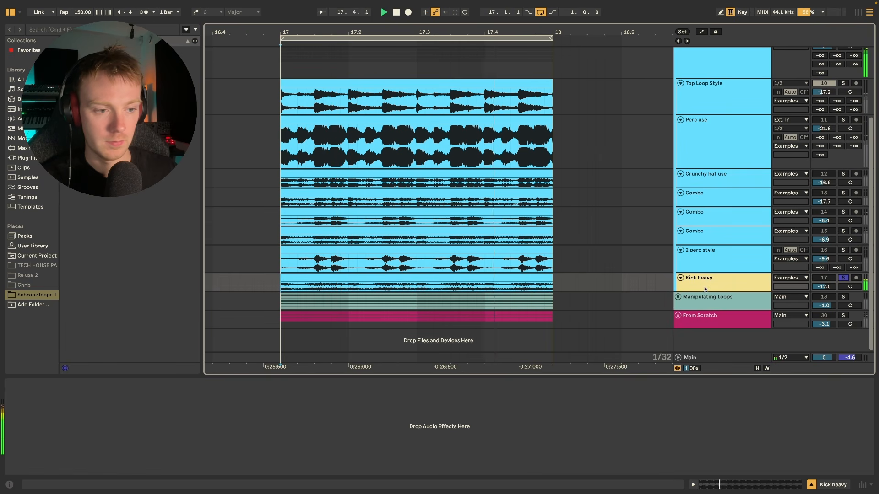
{"action": "left_click_drag", "start_coordinate": [706, 292], "coordinate": [702, 335]}
{"action": "key", "text": "space"}
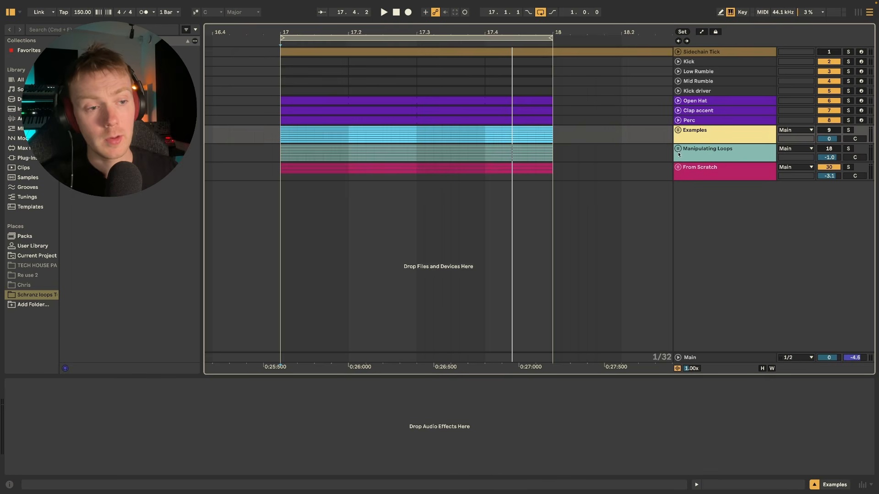
Unfold the From Scratch group, solo the Hat Driver track and play it while viewing its device chain.
{"action": "left_click", "coordinate": [678, 167]}
{"action": "left_click", "coordinate": [744, 213]}
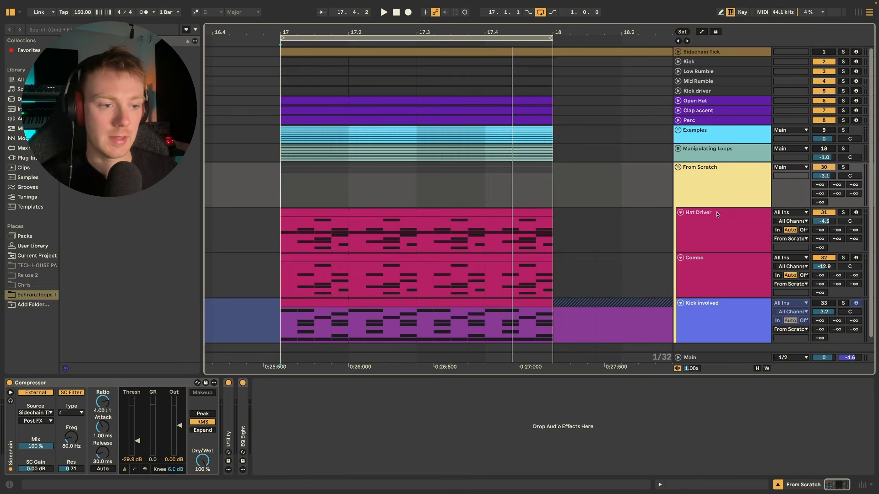
{"action": "left_click", "coordinate": [843, 212]}
{"action": "left_click", "coordinate": [704, 223]}
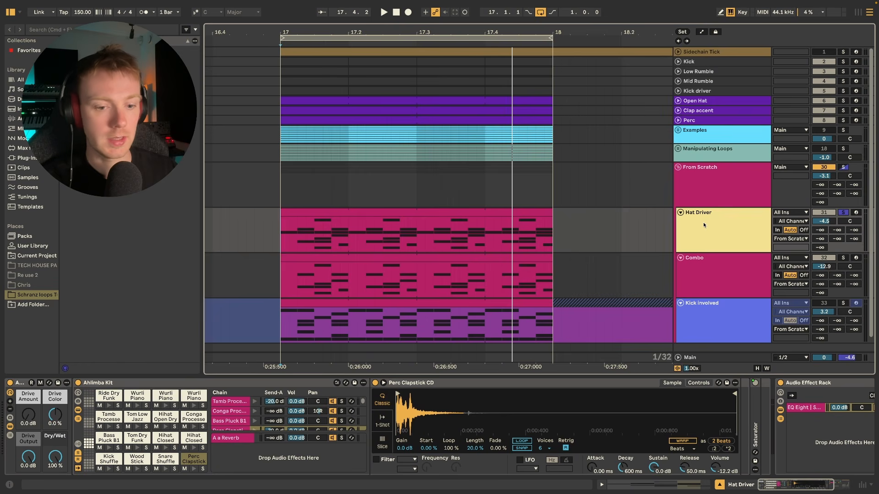
{"action": "scroll", "coordinate": [448, 387], "scroll_direction": "right", "scroll_amount": 5}
{"action": "key", "text": "space"}
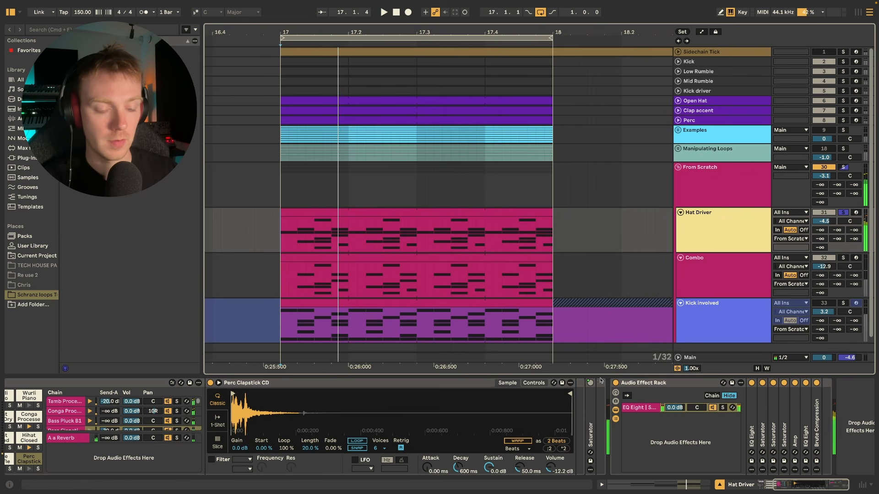
{"action": "scroll", "coordinate": [106, 435], "scroll_direction": "left", "scroll_amount": 5}
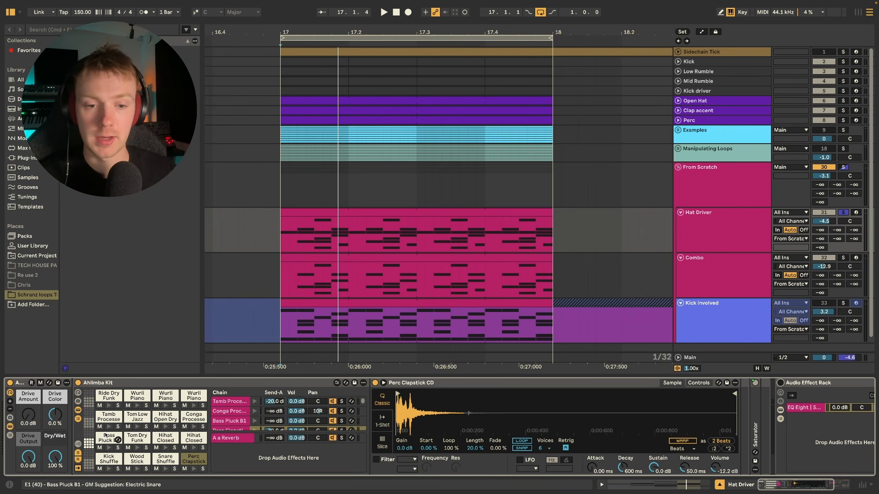
Open the Hat Driver MIDI clip and examine its drum notes in an enlarged note editor.
{"action": "double_click", "coordinate": [414, 212]}
{"action": "left_click_drag", "start_coordinate": [435, 355], "coordinate": [442, 87]}
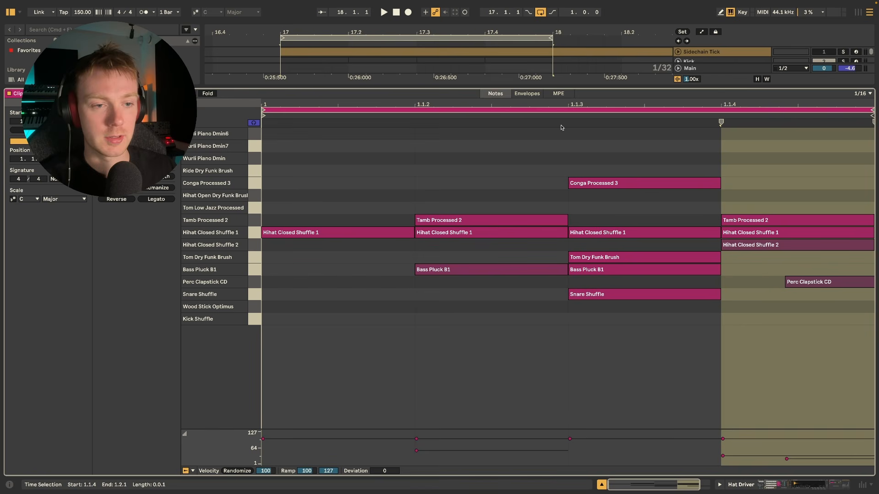
{"action": "left_click_drag", "start_coordinate": [552, 88], "coordinate": [560, 281]}
{"action": "scroll", "coordinate": [568, 217], "scroll_direction": "down", "scroll_amount": 2}
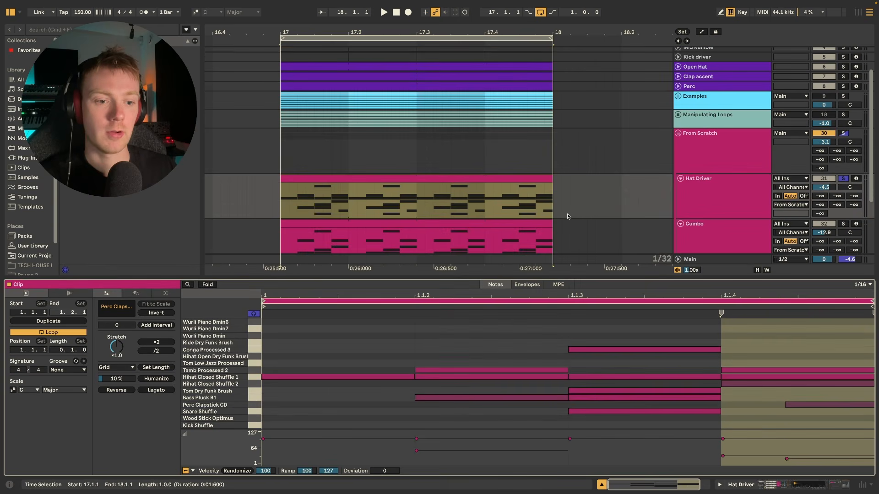
Play the Hat Driver track and compare what sounds with the notes in its clip.
{"action": "left_click", "coordinate": [715, 186]}
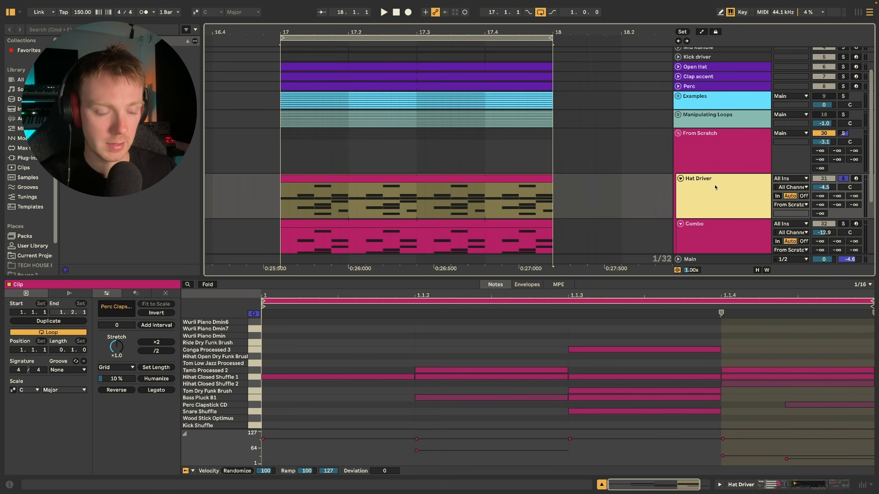
{"action": "key", "text": "space"}
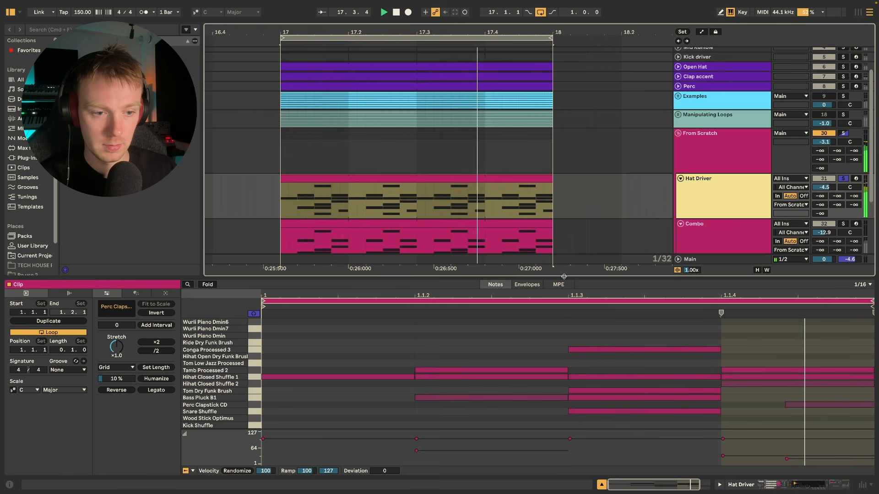
{"action": "left_click_drag", "start_coordinate": [564, 276], "coordinate": [535, 136]}
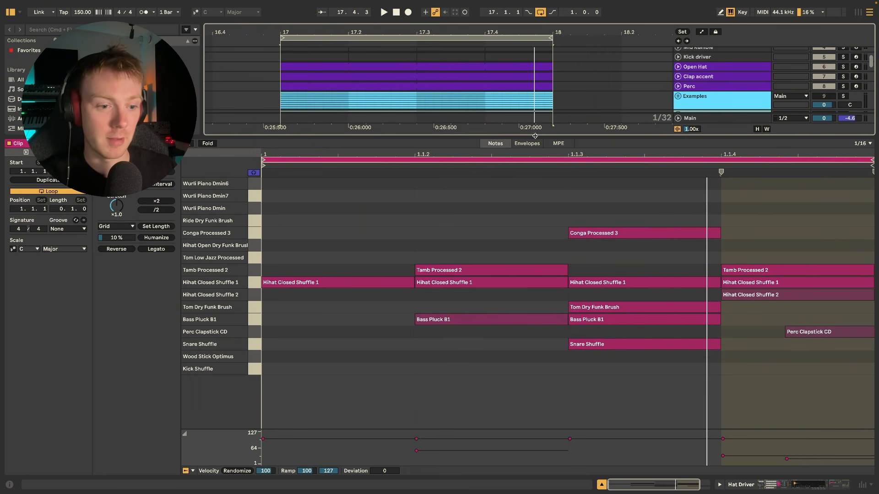
{"action": "left_click_drag", "start_coordinate": [535, 136], "coordinate": [506, 362]}
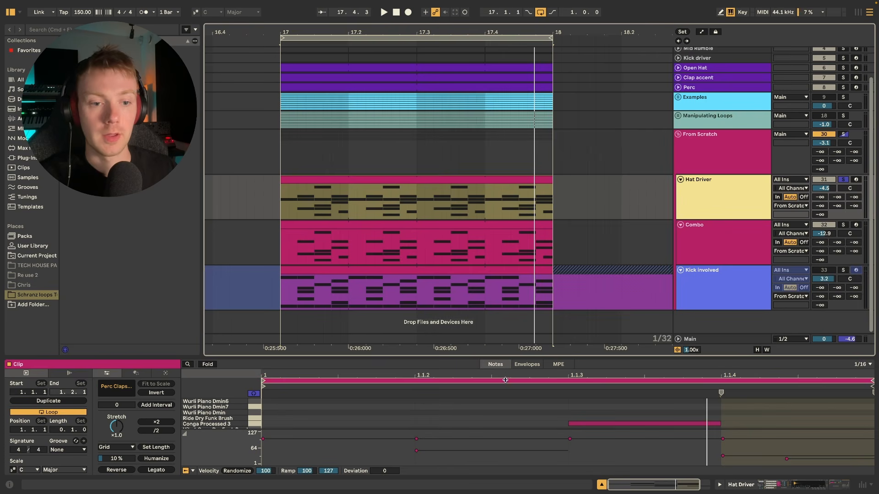
Show the Hat Driver track's devices and ungroup its Audio Effect Rack.
{"action": "double_click", "coordinate": [737, 185]}
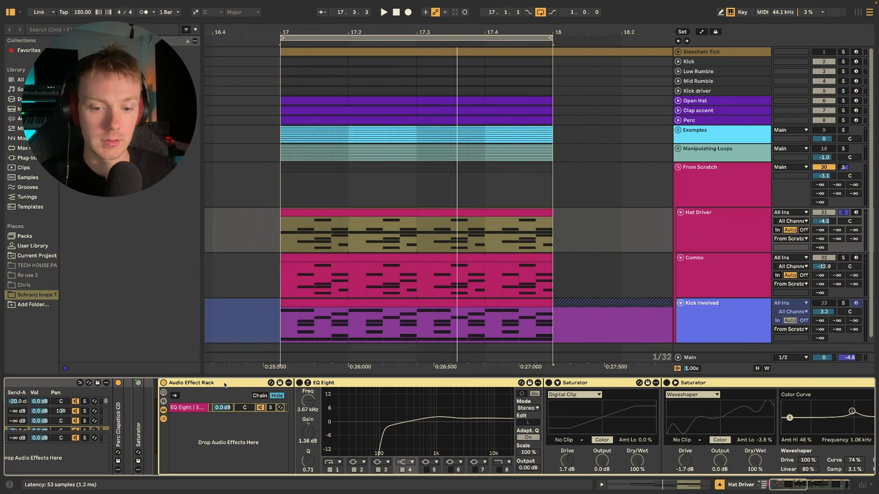
{"action": "key", "text": "super+shift+g"}
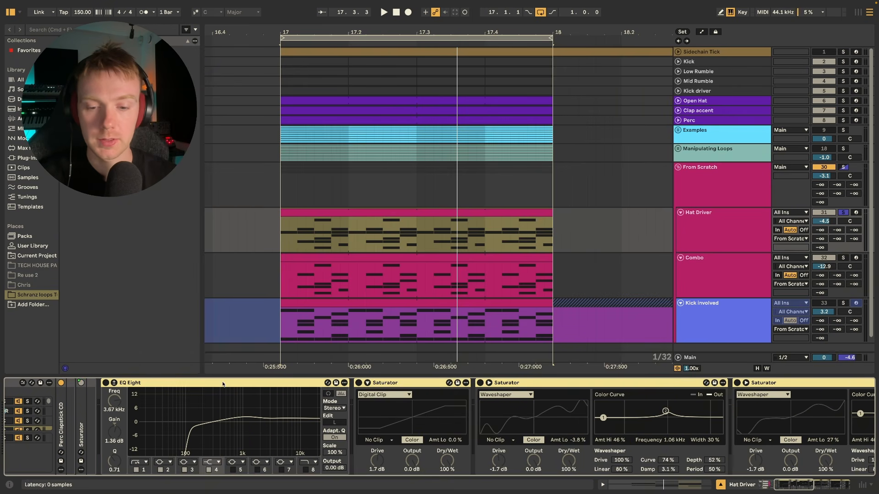
Play the Hat Driver loop with all its effects bypassed and again with all of them active to compare the sound.
{"action": "key", "text": "space"}
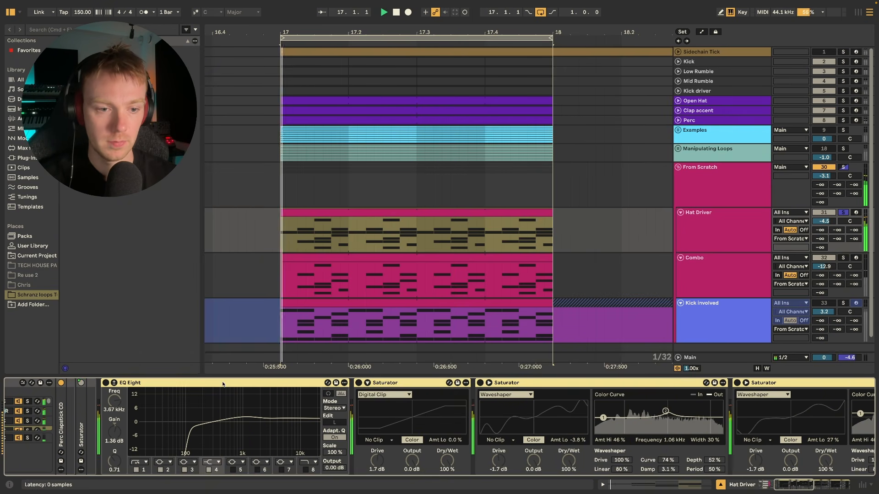
{"action": "key", "text": "space"}
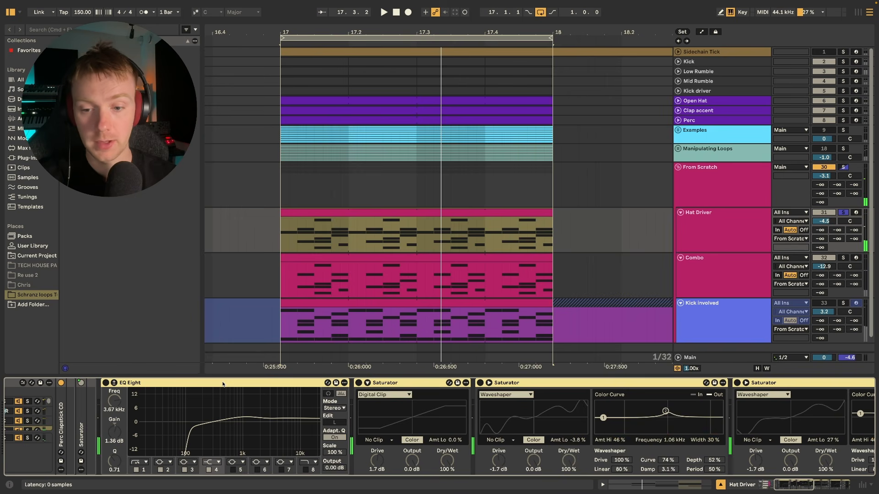
{"action": "key", "text": "space"}
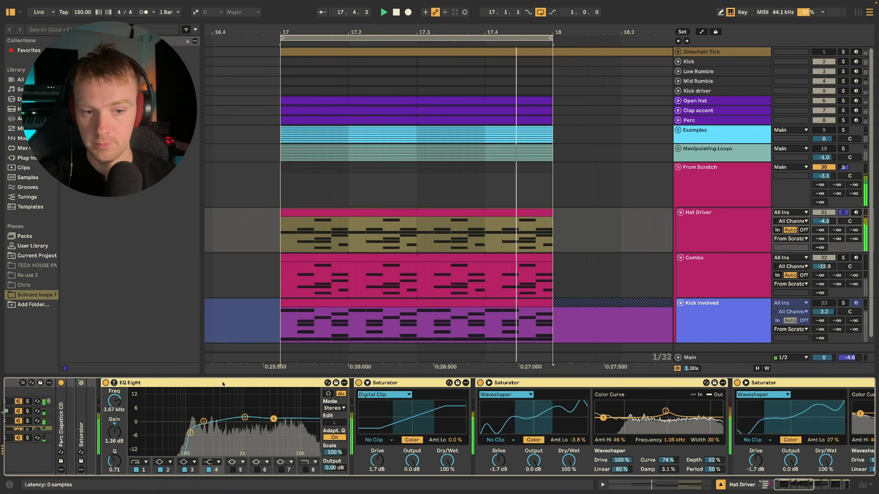
{"action": "key", "text": "space"}
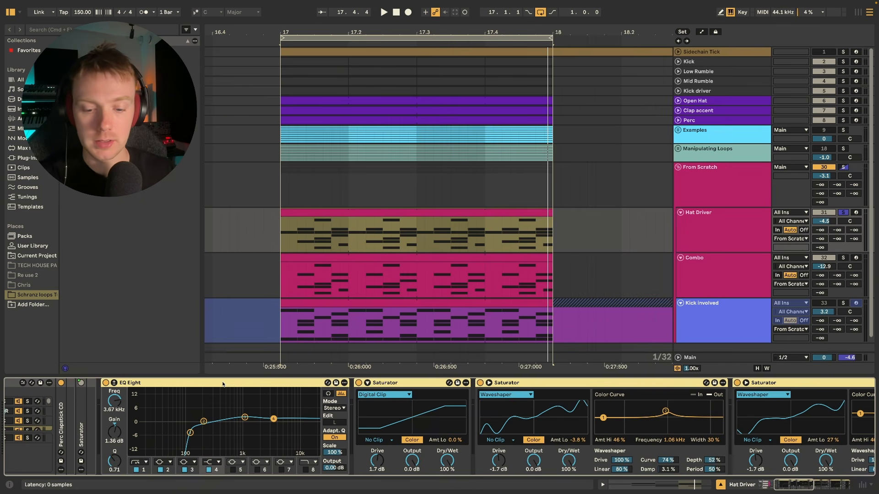
Bypass the whole effect chain, re-enable only the first EQ Eight and play the loop through it.
{"action": "left_click", "coordinate": [223, 383]}
{"action": "left_click", "coordinate": [106, 383]}
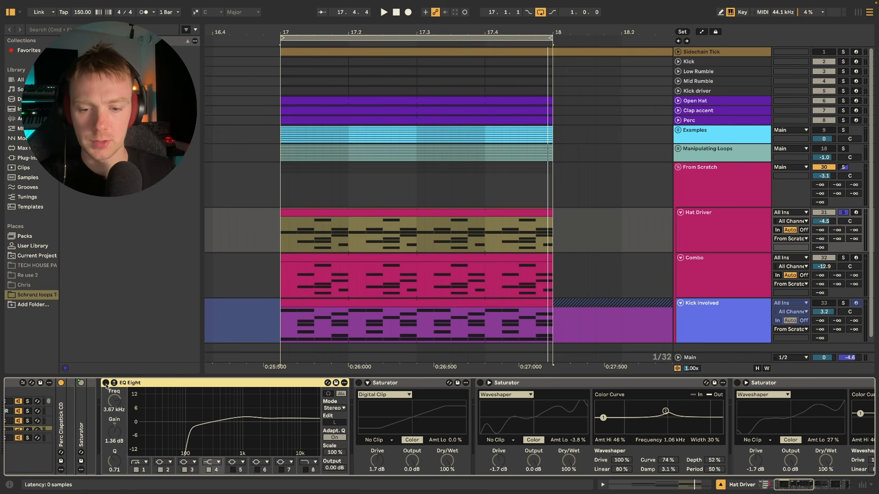
{"action": "left_click", "coordinate": [106, 383]}
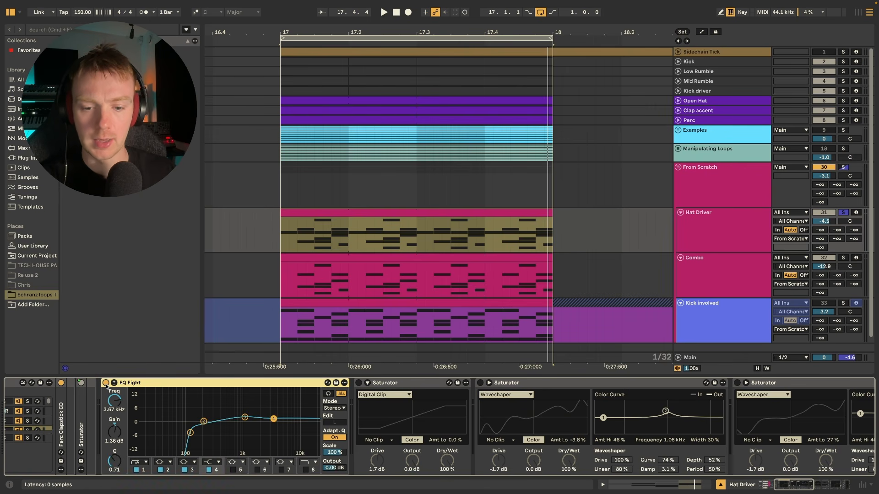
{"action": "key", "text": "space"}
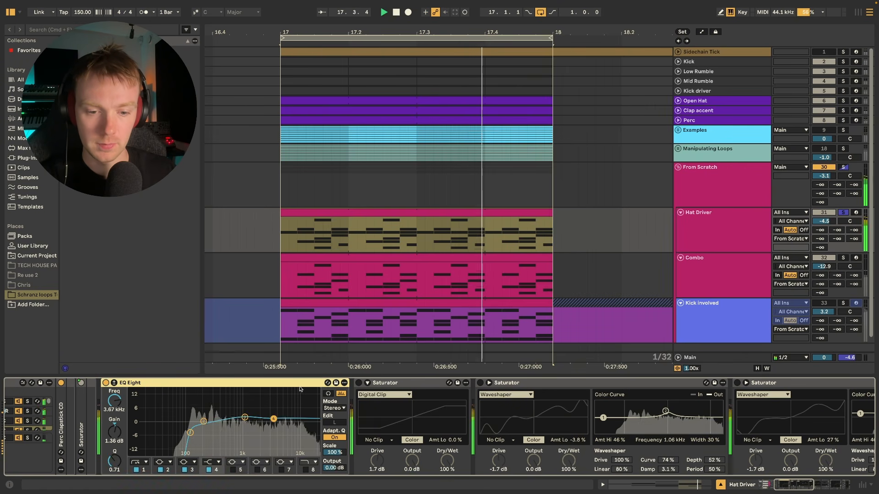
{"action": "key", "text": "space"}
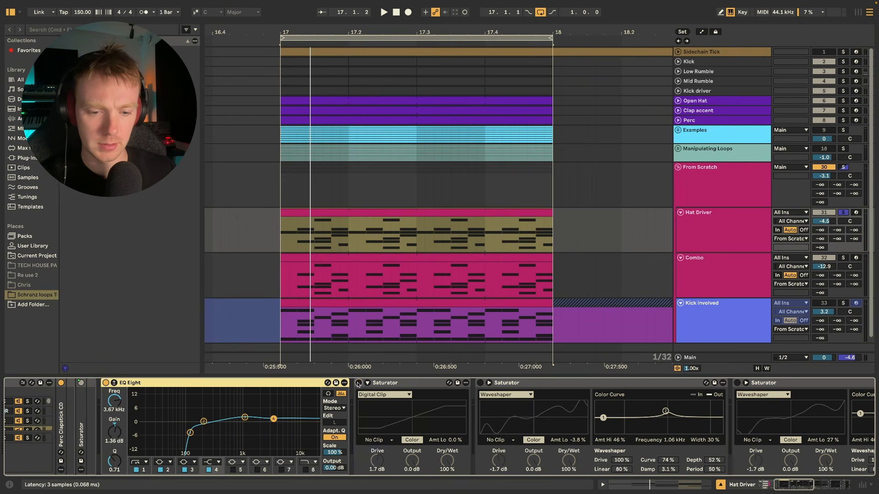
Enable the Digital Clip Saturator after the EQ Eight and listen to the loop with it.
{"action": "left_click", "coordinate": [358, 383]}
{"action": "key", "text": "space"}
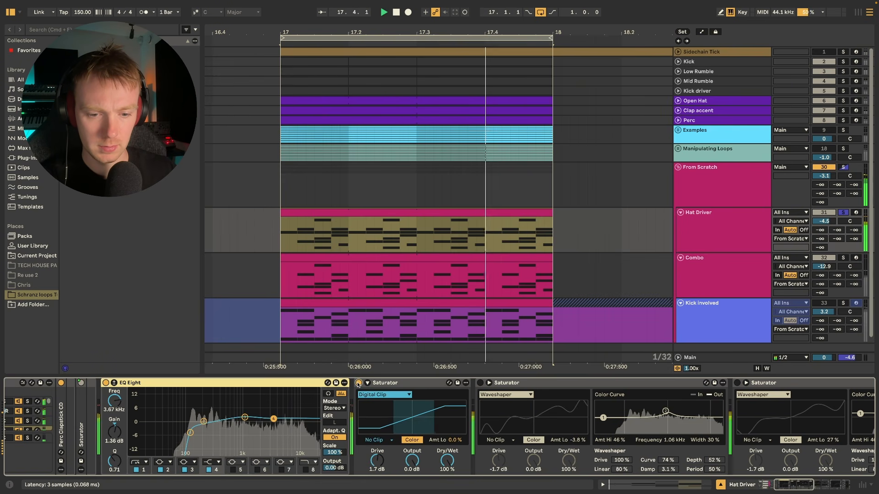
{"action": "scroll", "coordinate": [409, 389], "scroll_direction": "right", "scroll_amount": 5}
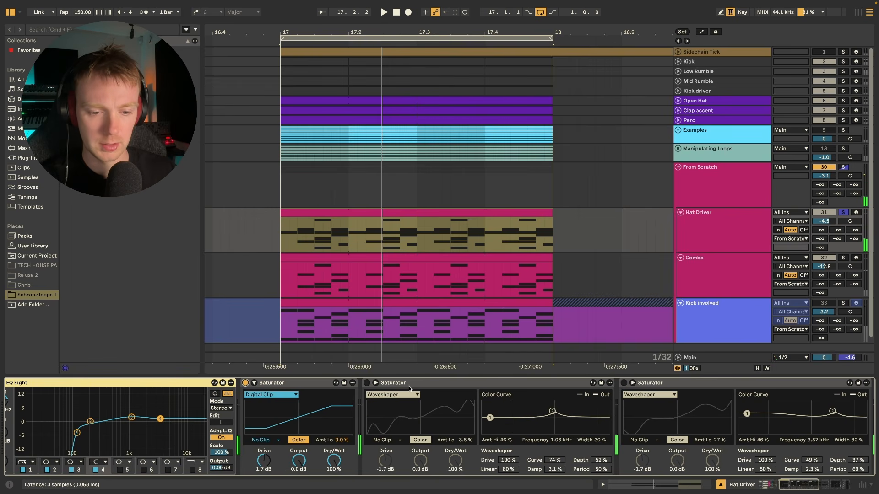
Enable the second Saturator, set to Waveshaper, and play the loop to hear its distortion.
{"action": "left_click", "coordinate": [376, 383]}
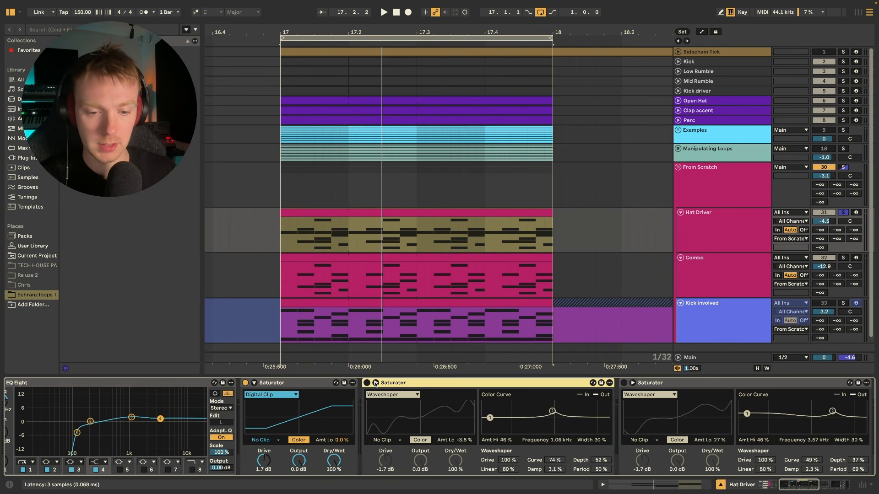
{"action": "key", "text": "space"}
{"action": "scroll", "coordinate": [371, 387], "scroll_direction": "right", "scroll_amount": 5}
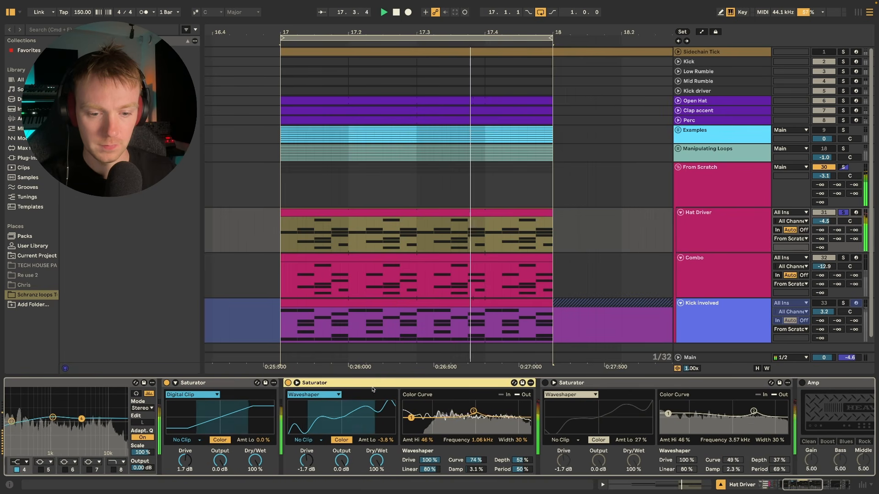
{"action": "key", "text": "space"}
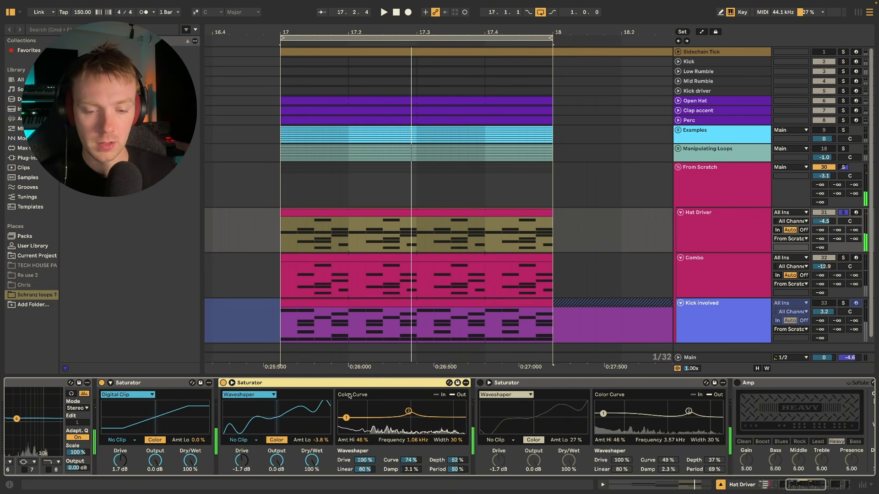
View the second Saturator's color curve and its list of available curve types, keeping Waveshaper.
{"action": "left_click", "coordinate": [344, 431]}
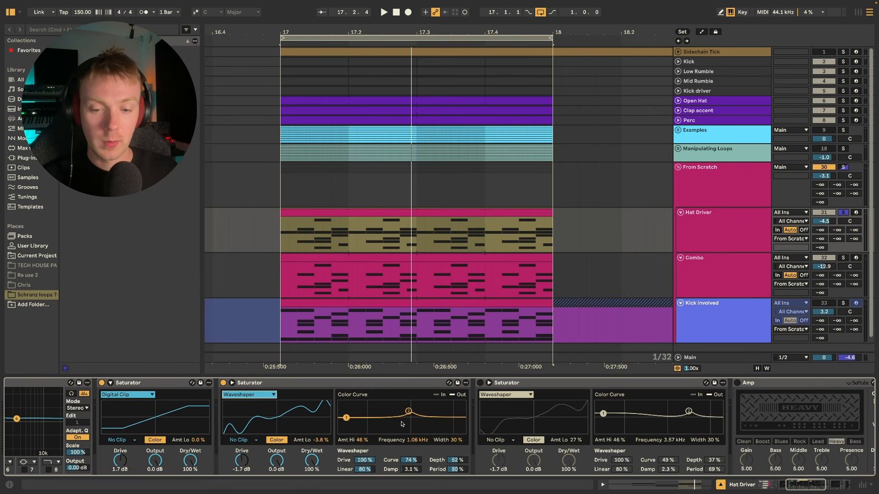
{"action": "left_click", "coordinate": [255, 397]}
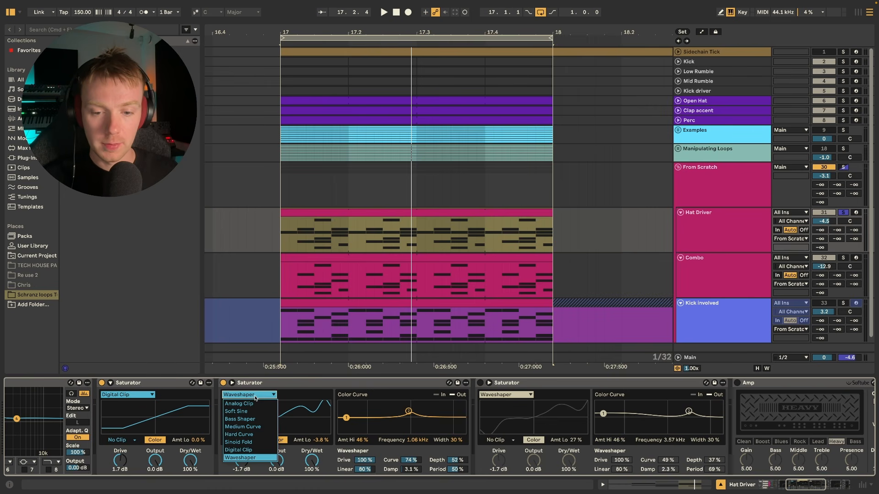
{"action": "left_click", "coordinate": [282, 393]}
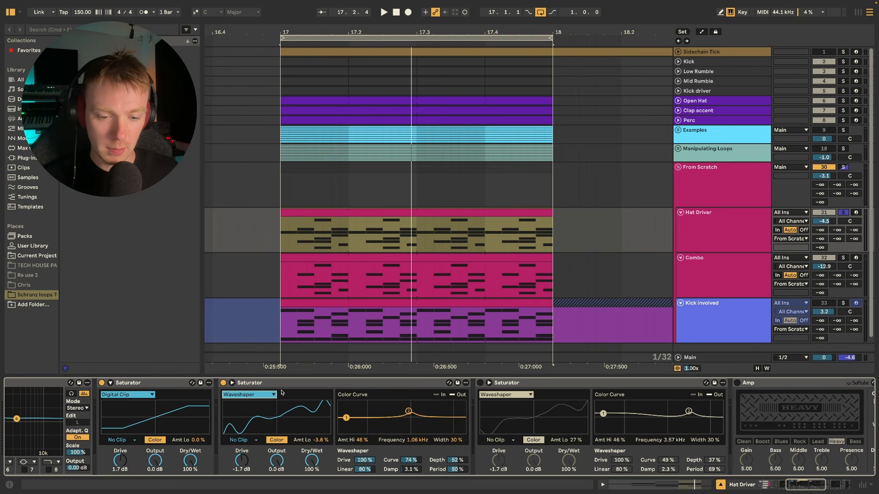
With the loop playing, try the second Saturator's upper color point at 4.55 kHz with a high amount of 50%.
{"action": "key", "text": "space"}
{"action": "mouse_move", "coordinate": [410, 461]}
{"action": "left_mouse_down"}
{"action": "mouse_move", "coordinate": [391, 492]}
{"action": "mouse_move", "coordinate": [407, 445]}
{"action": "mouse_move", "coordinate": [409, 460]}
{"action": "left_mouse_up"}
{"action": "left_click_drag", "start_coordinate": [408, 412], "coordinate": [435, 414]}
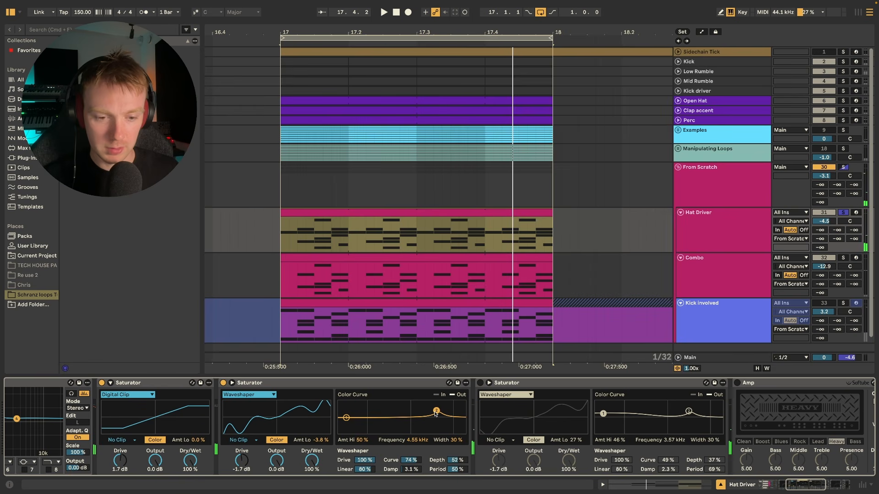
Try lowering the second Saturator's low color amount to -96% during playback, and bring the color curve back to its original shape.
{"action": "left_click", "coordinate": [346, 419]}
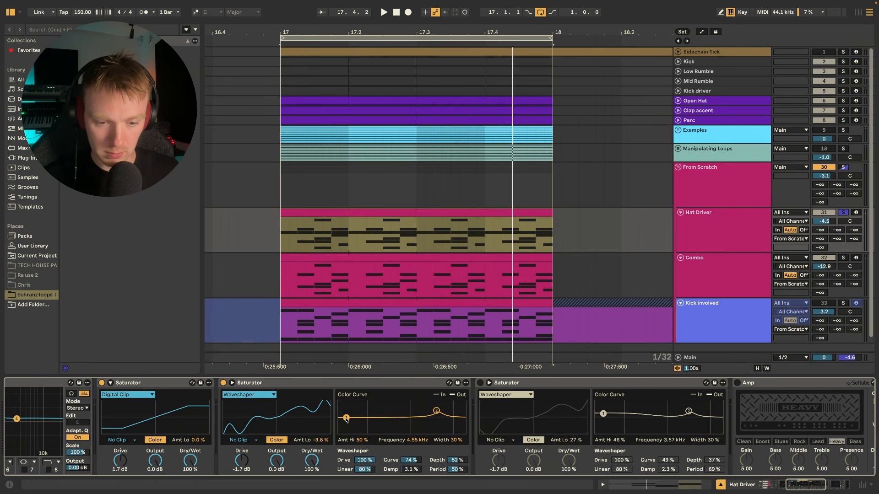
{"action": "key", "text": "space"}
{"action": "left_click_drag", "start_coordinate": [347, 418], "coordinate": [351, 431]}
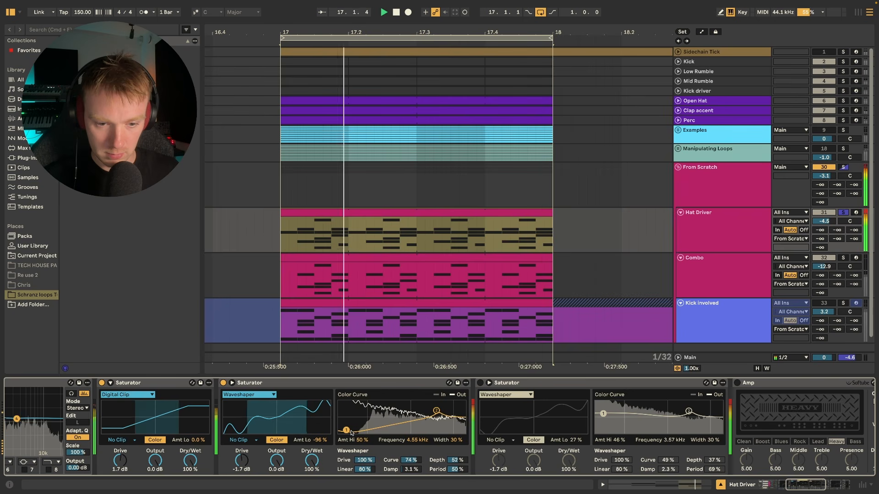
{"action": "mouse_move", "coordinate": [351, 432]}
{"action": "left_mouse_down"}
{"action": "mouse_move", "coordinate": [354, 410]}
{"action": "mouse_move", "coordinate": [356, 420]}
{"action": "left_mouse_up"}
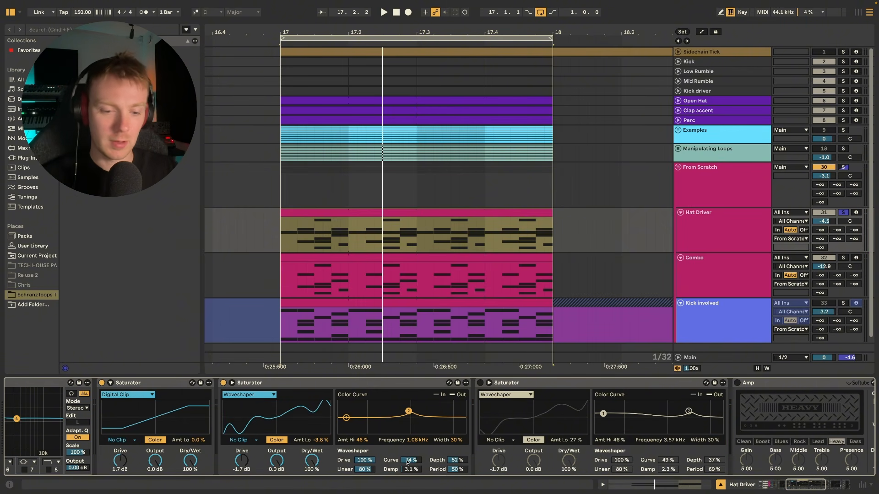
Enable the third Saturator, the Waveshaper in front of the Amp, while the loop plays.
{"action": "scroll", "coordinate": [299, 383], "scroll_direction": "right", "scroll_amount": 4}
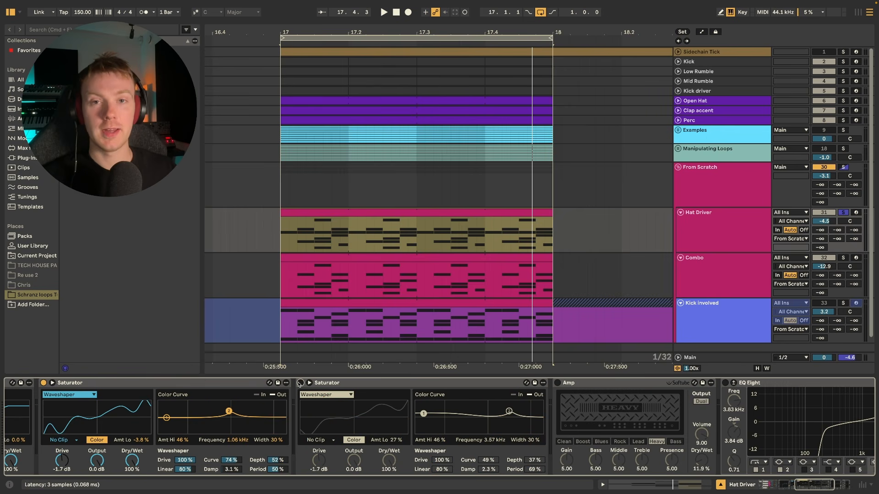
{"action": "key", "text": "space"}
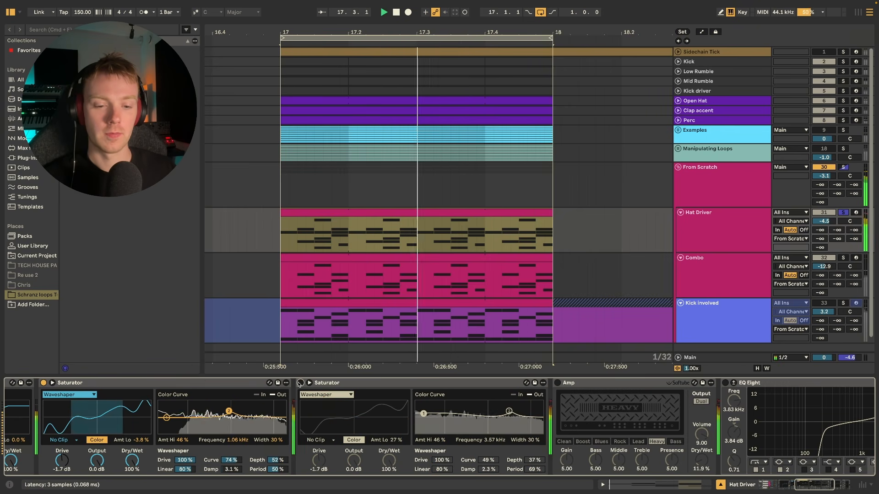
{"action": "left_click", "coordinate": [300, 383]}
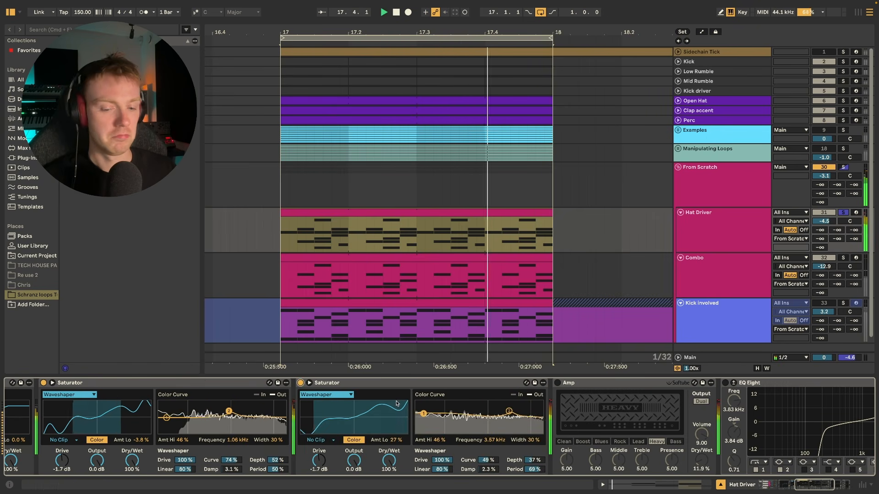
{"action": "key", "text": "space"}
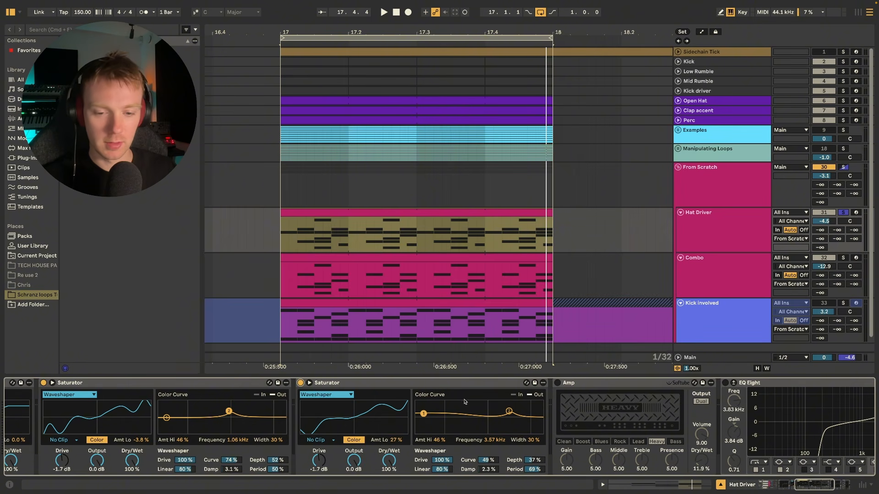
Enable the Amp after the third Saturator and compare the playing loop with the Amp off and on.
{"action": "scroll", "coordinate": [434, 412], "scroll_direction": "right", "scroll_amount": 5}
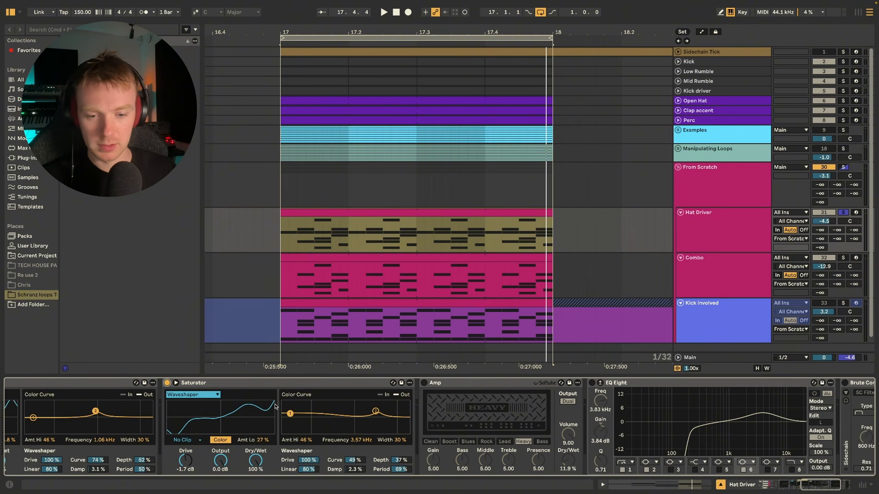
{"action": "left_click", "coordinate": [424, 383]}
{"action": "scroll", "coordinate": [431, 414], "scroll_direction": "right", "scroll_amount": 6}
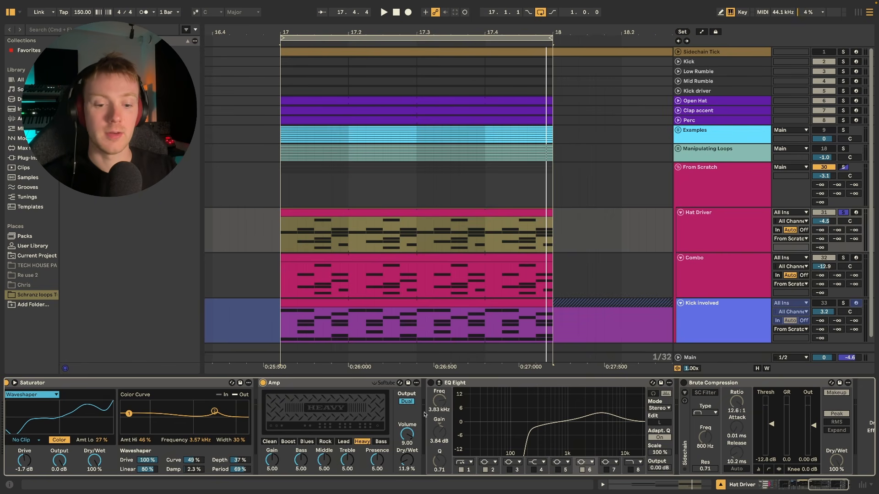
{"action": "key", "text": "space"}
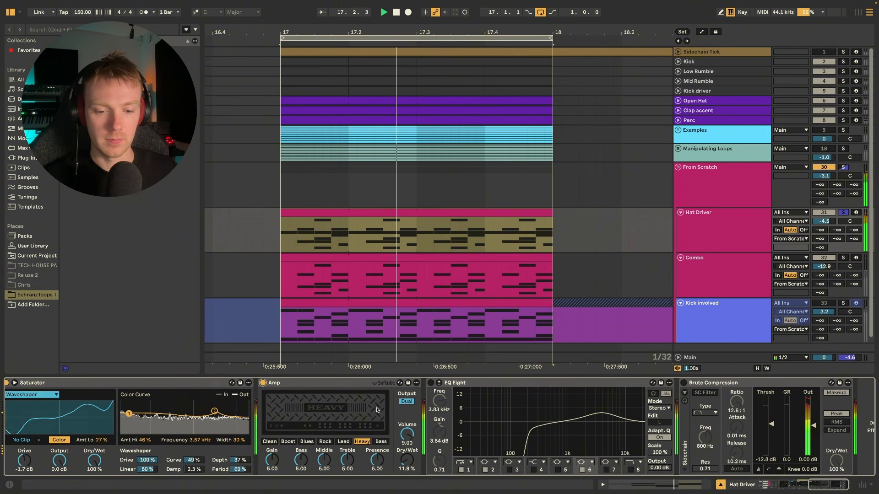
{"action": "left_click", "coordinate": [263, 383]}
{"action": "left_click", "coordinate": [263, 383]}
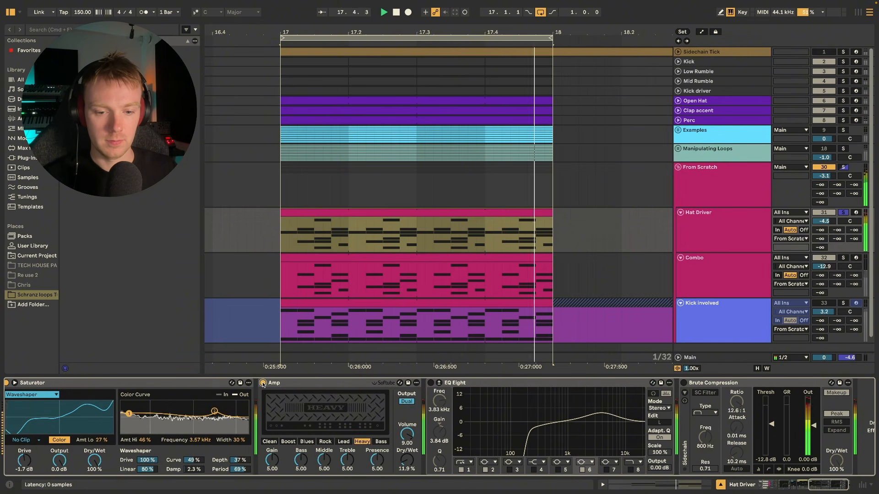
{"action": "key", "text": "space"}
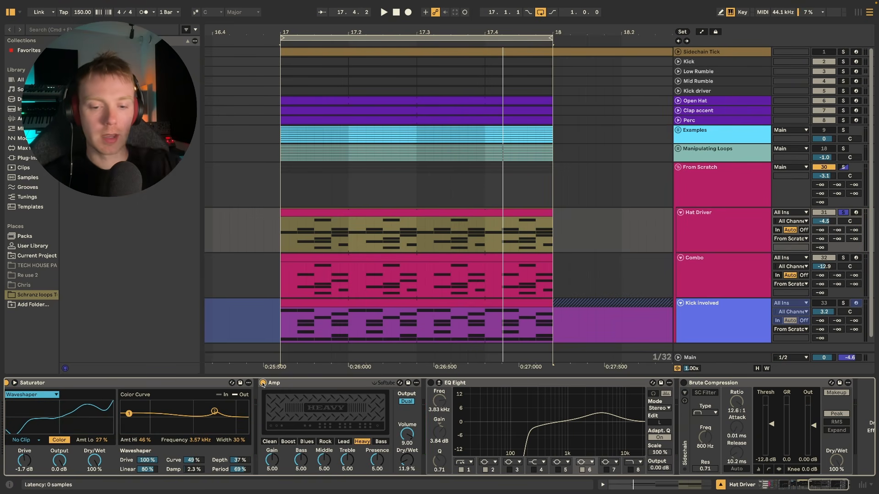
Audition the Amp's Lead, Rock and Bass models against the playing loop and return to Heavy.
{"action": "left_click", "coordinate": [343, 442]}
{"action": "key", "text": "space"}
{"action": "left_click", "coordinate": [330, 443]}
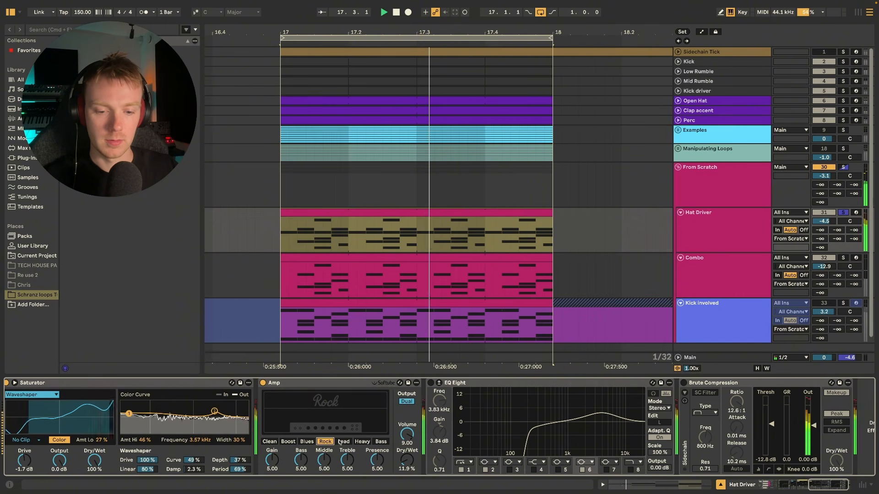
{"action": "left_click", "coordinate": [367, 441]}
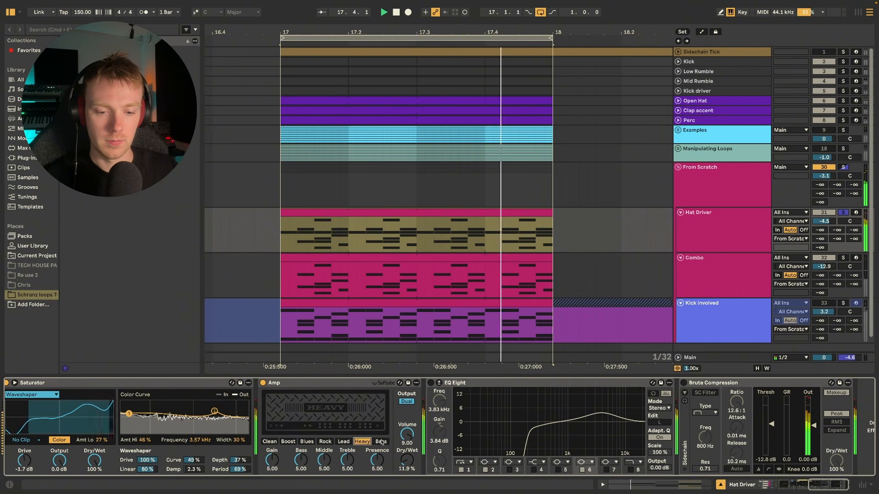
{"action": "left_click", "coordinate": [380, 442]}
{"action": "left_click", "coordinate": [360, 442]}
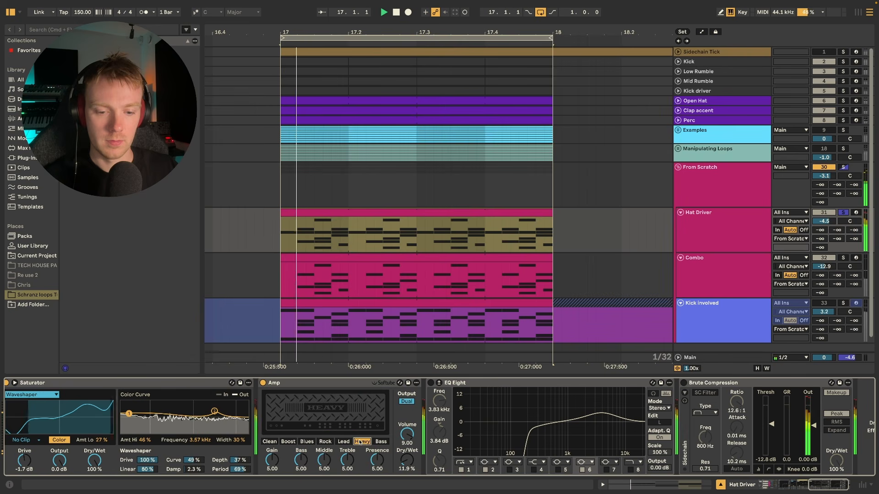
{"action": "key", "text": "space"}
Enable the EQ Eight after the Amp and play the loop to hear its effect.
{"action": "scroll", "coordinate": [348, 442], "scroll_direction": "right", "scroll_amount": 2}
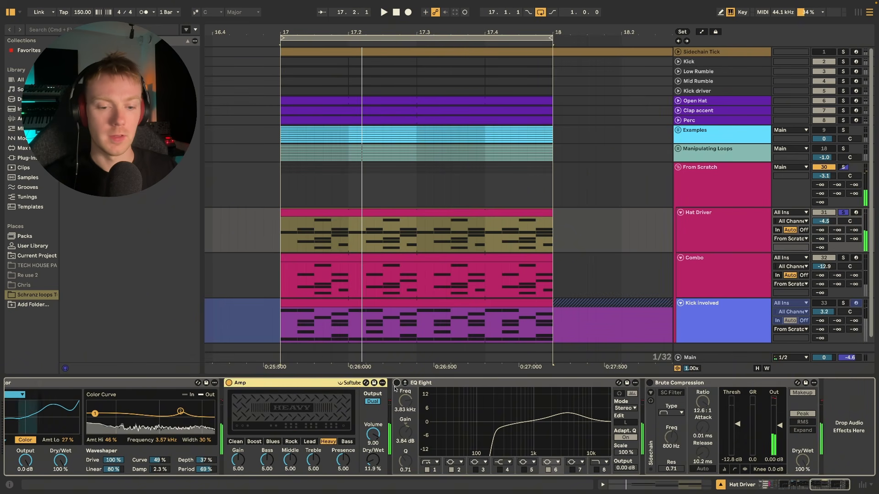
{"action": "left_click", "coordinate": [397, 383]}
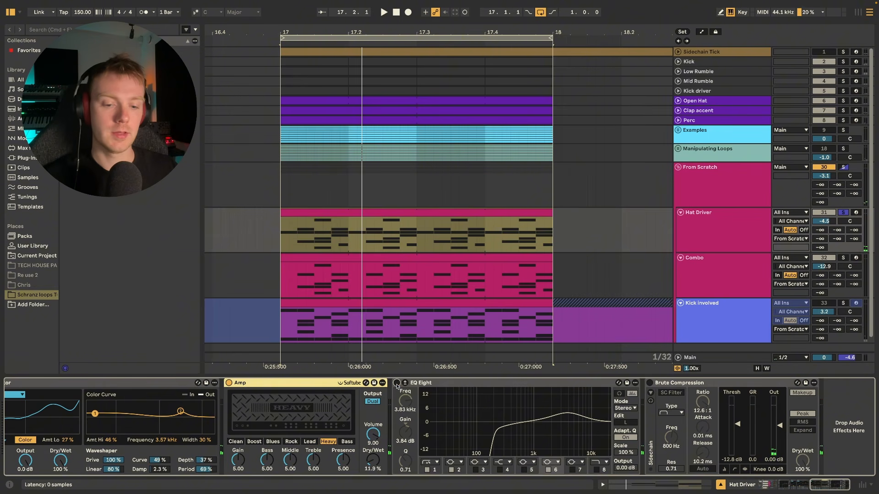
{"action": "key", "text": "space"}
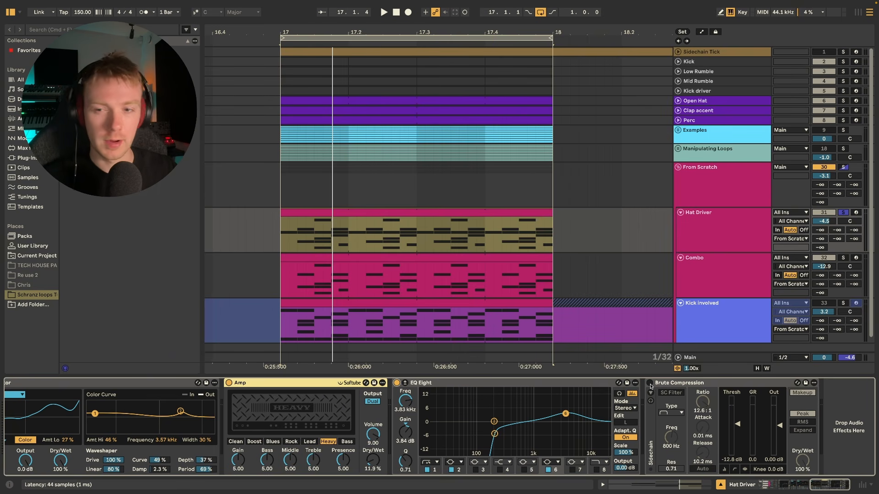
Look up Brute Compression among the Compressor presets, enable the Brute Compression after the EQ Eight and play the loop through it.
{"action": "left_click", "coordinate": [20, 118]}
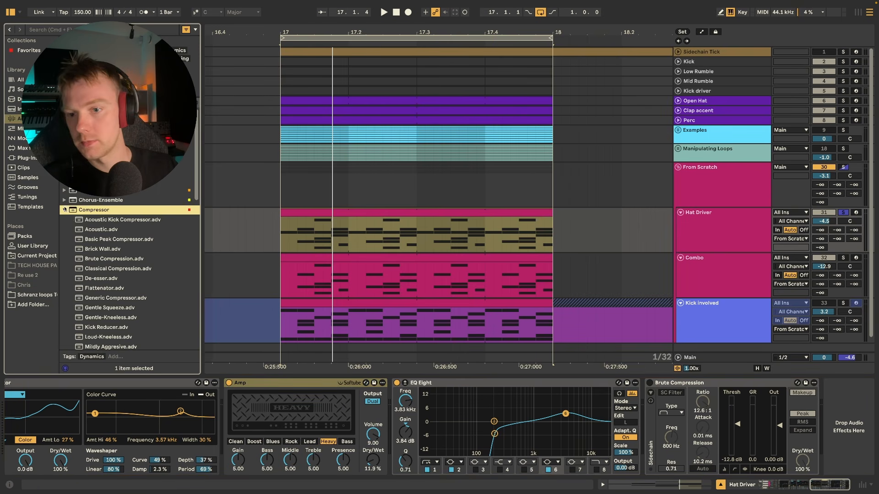
{"action": "scroll", "coordinate": [84, 224], "scroll_direction": "down", "scroll_amount": 3}
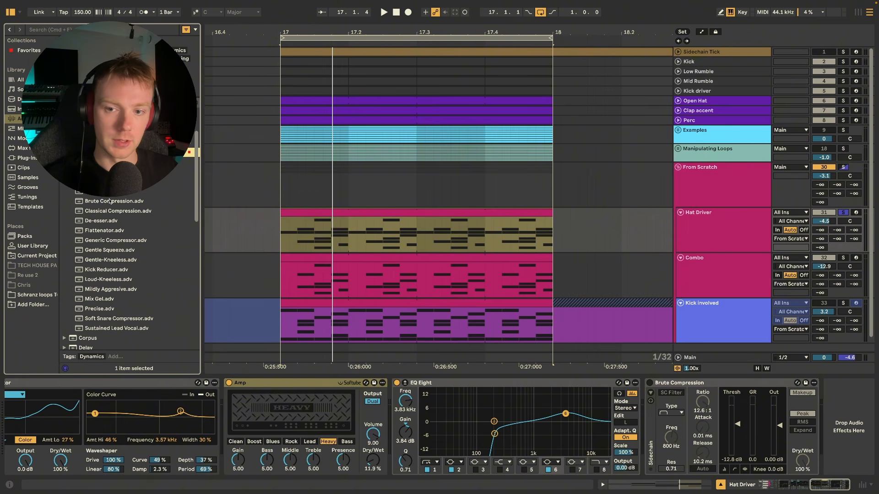
{"action": "left_click", "coordinate": [649, 384]}
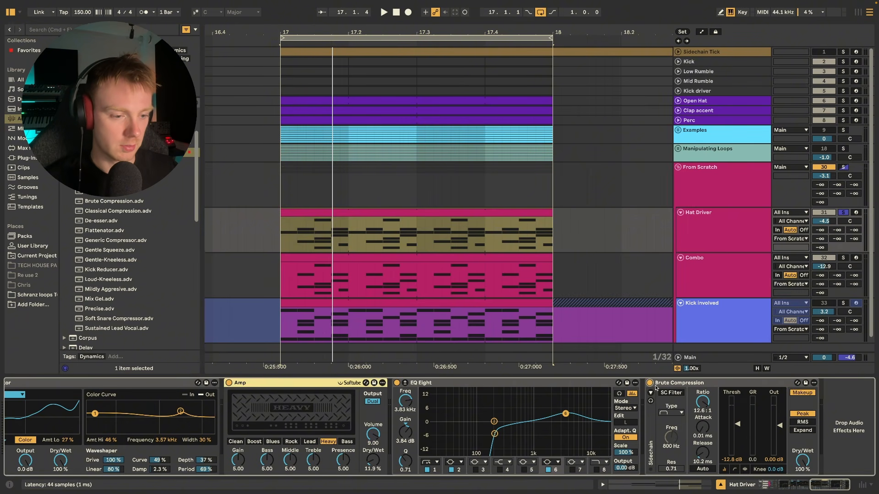
{"action": "key", "text": "space"}
{"action": "mouse_move", "coordinate": [737, 424]}
{"action": "left_mouse_down"}
{"action": "mouse_move", "coordinate": [740, 434]}
{"action": "mouse_move", "coordinate": [742, 418]}
{"action": "mouse_move", "coordinate": [742, 426]}
{"action": "left_mouse_up"}
{"action": "key", "text": "space"}
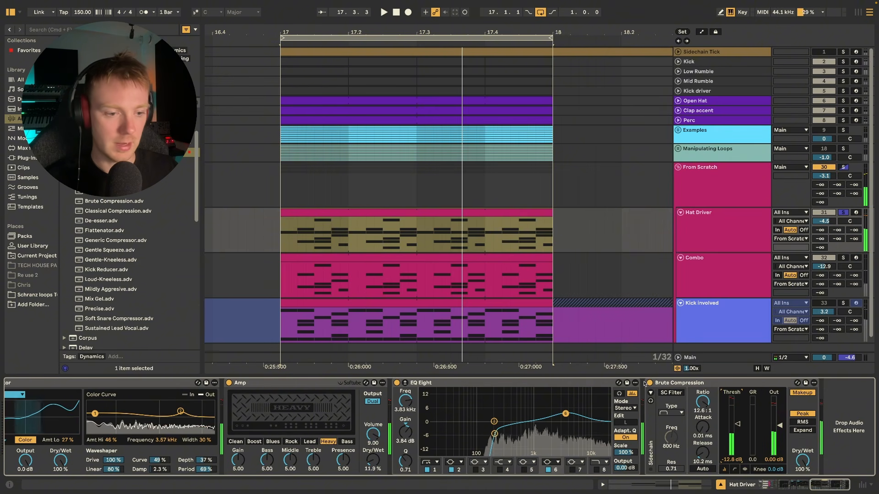
Compare the playing Hat Driver loop with the Brute Compression switched off and back on.
{"action": "left_click", "coordinate": [650, 383]}
{"action": "key", "text": "space"}
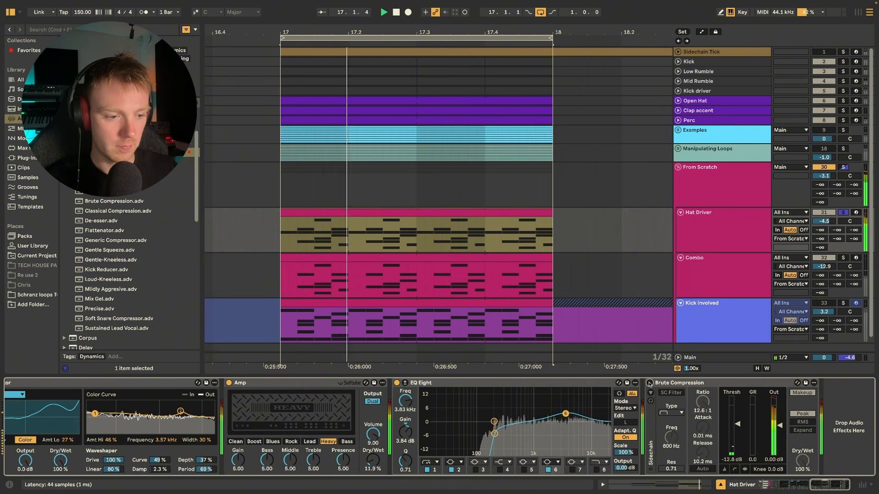
{"action": "left_click", "coordinate": [650, 383]}
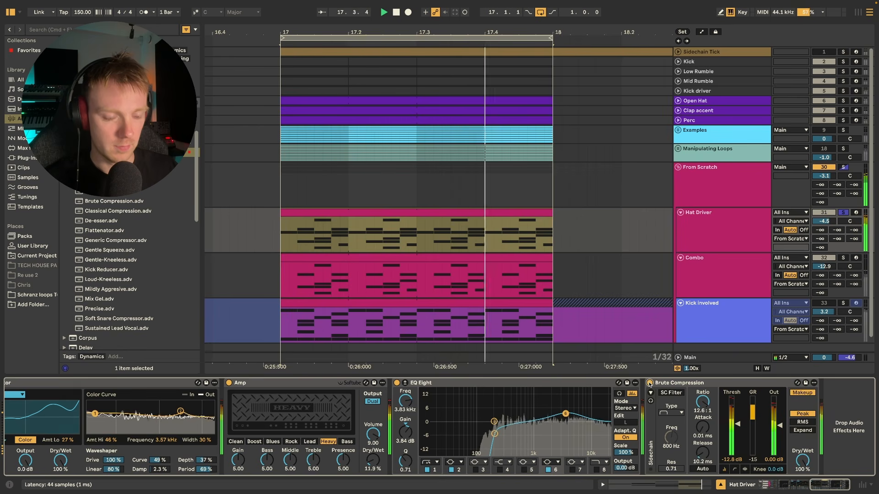
{"action": "key", "text": "space"}
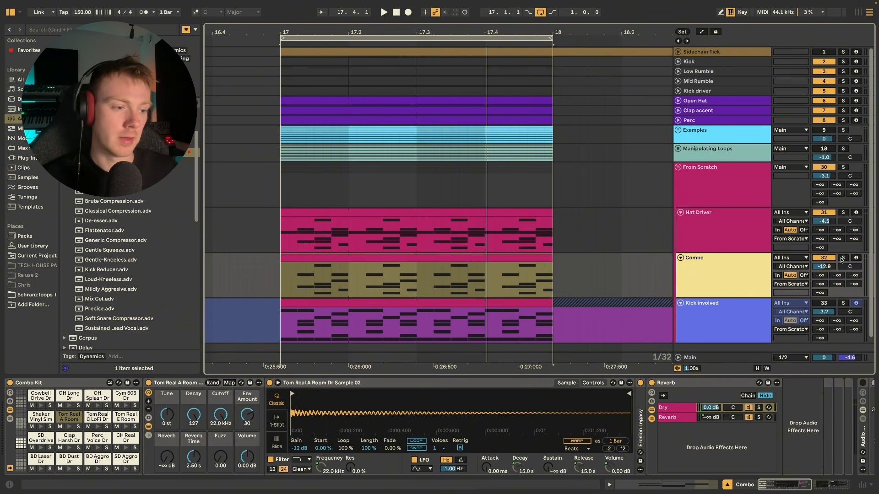
Solo the Combo track, listen to its loop and review its device chain from the drum kit through to the Amp.
{"action": "left_click", "coordinate": [842, 259]}
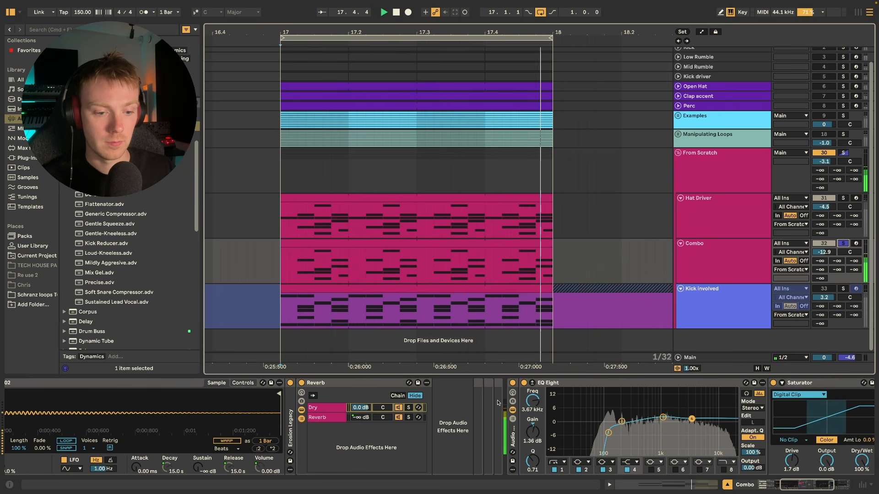
{"action": "scroll", "coordinate": [481, 408], "scroll_direction": "right", "scroll_amount": 5}
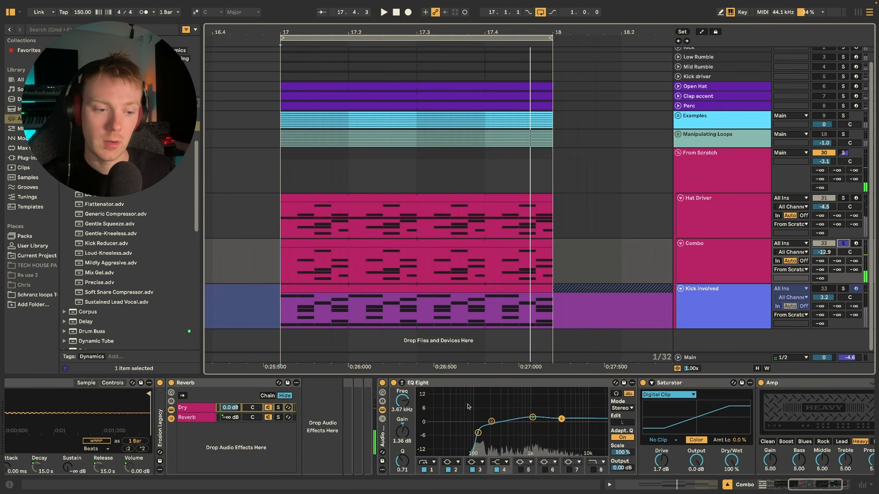
{"action": "scroll", "coordinate": [466, 407], "scroll_direction": "right", "scroll_amount": 1}
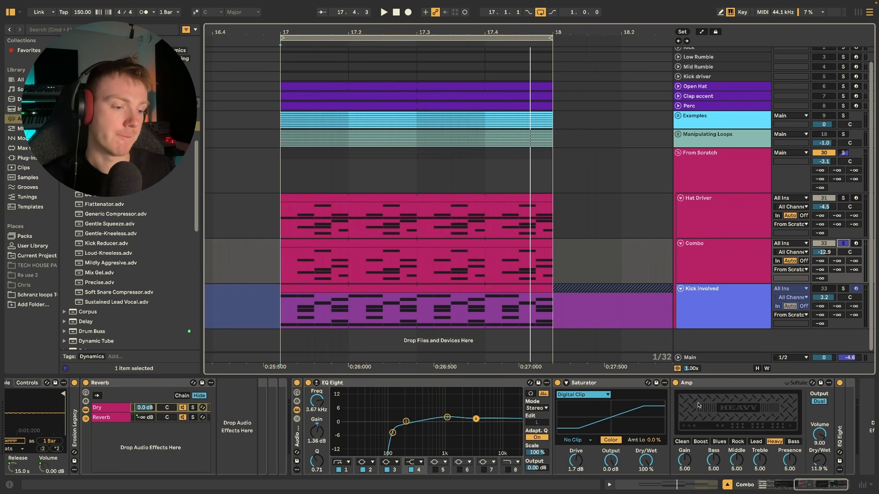
{"action": "scroll", "coordinate": [762, 408], "scroll_direction": "right", "scroll_amount": 1}
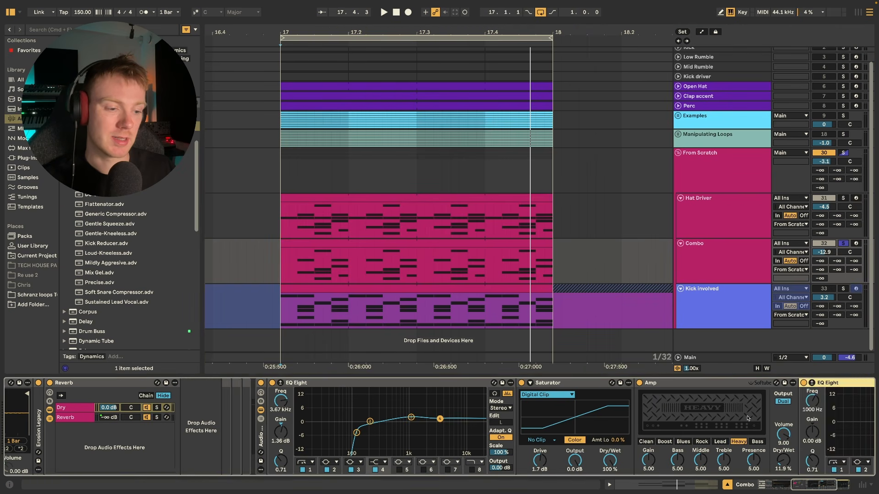
{"action": "scroll", "coordinate": [563, 448], "scroll_direction": "left", "scroll_amount": 1}
{"action": "scroll", "coordinate": [563, 447], "scroll_direction": "left", "scroll_amount": 10}
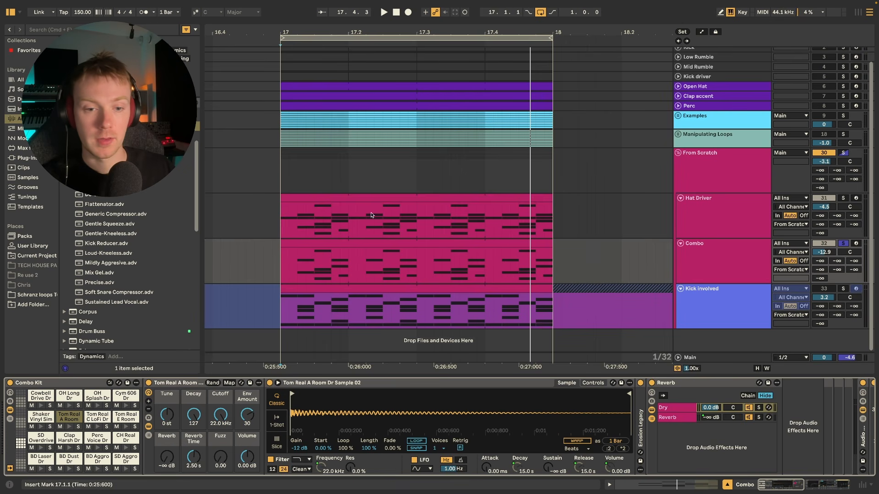
Open the Combo track's MIDI clip in an enlarged note editor and examine its drum pattern during playback.
{"action": "left_click", "coordinate": [362, 245]}
{"action": "double_click", "coordinate": [362, 246]}
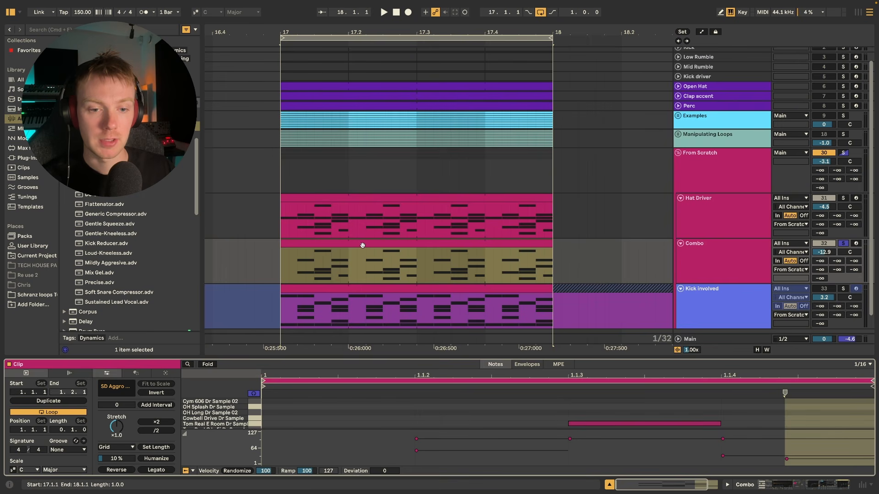
{"action": "key", "text": "space"}
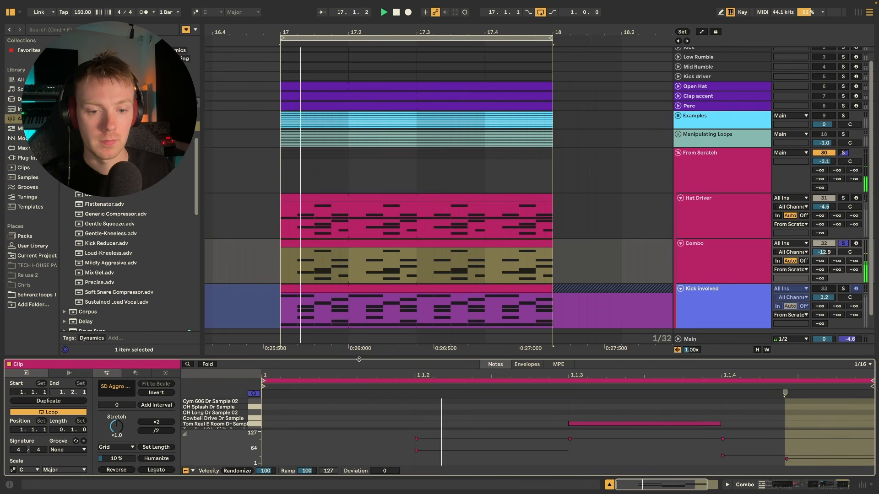
{"action": "left_click_drag", "start_coordinate": [358, 360], "coordinate": [320, 83]}
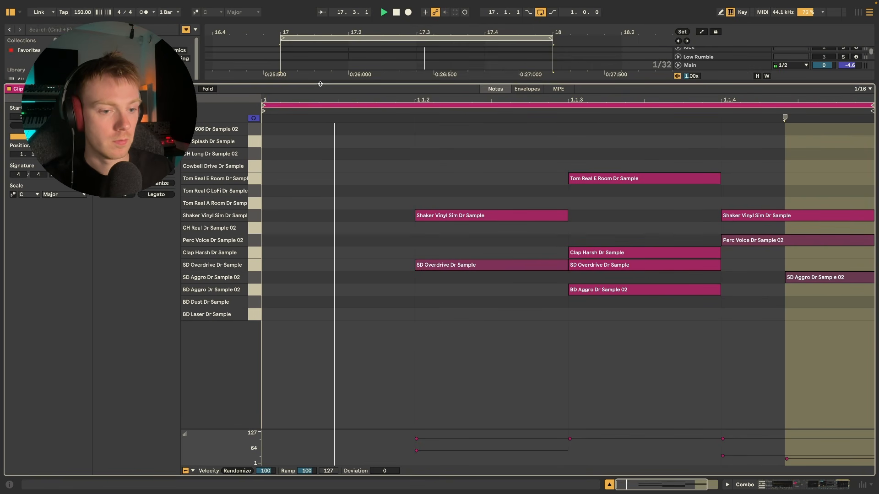
{"action": "key", "text": "space"}
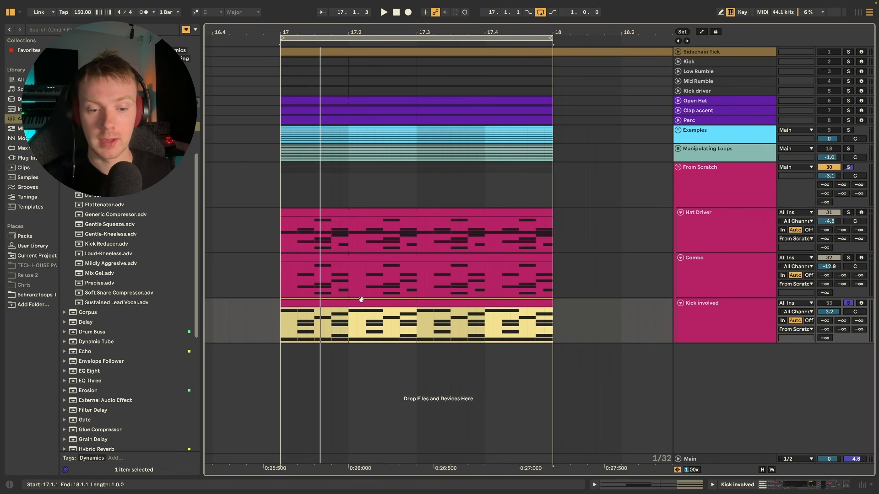
Play the Kick involved loop, examine its MIDI notes in an enlarged editor and shrink the editor again.
{"action": "key", "text": "space"}
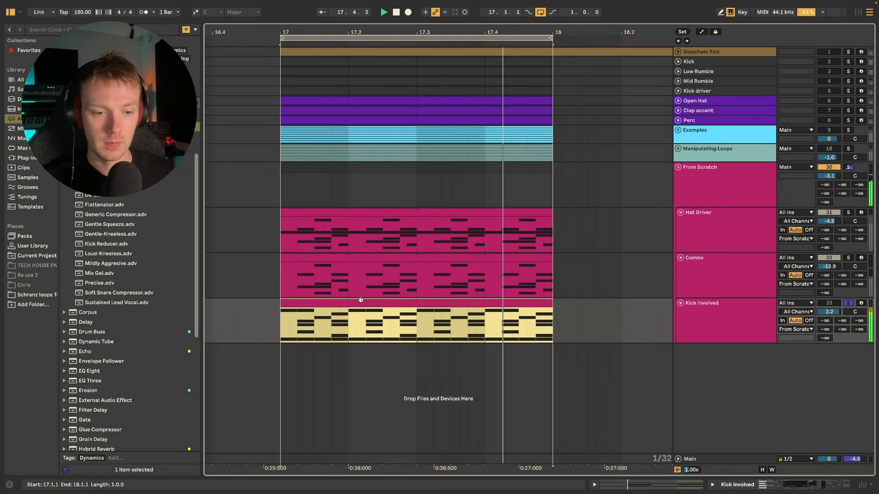
{"action": "double_click", "coordinate": [362, 300]}
{"action": "left_click_drag", "start_coordinate": [359, 357], "coordinate": [297, 33]}
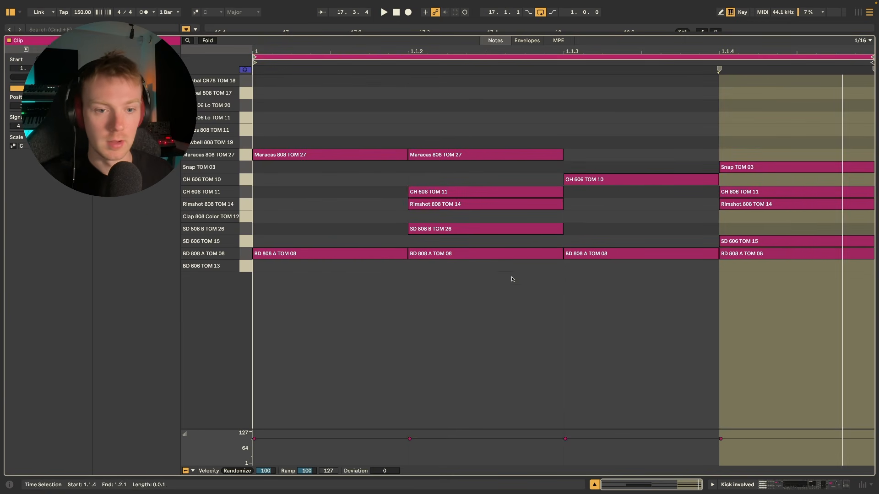
{"action": "left_click_drag", "start_coordinate": [451, 35], "coordinate": [516, 485]}
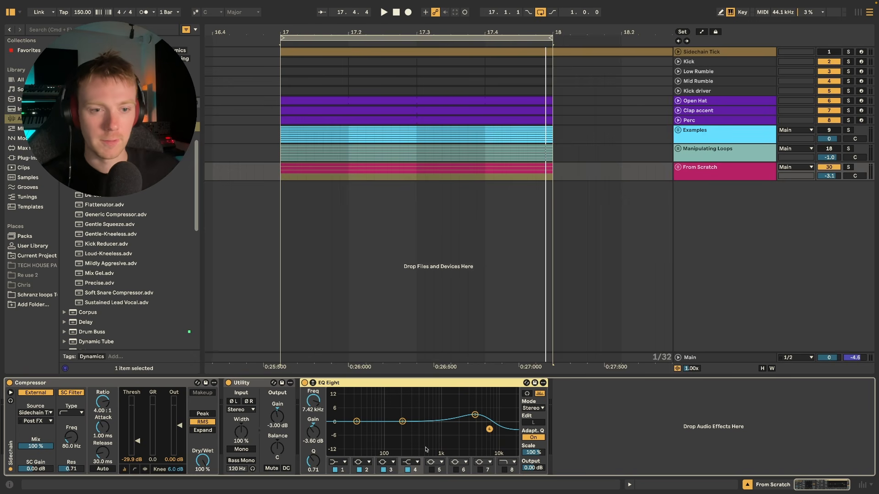
Move the Manipulating Loops group below the From Scratch group and unfold its tracks.
{"action": "left_click_drag", "start_coordinate": [684, 151], "coordinate": [677, 169]}
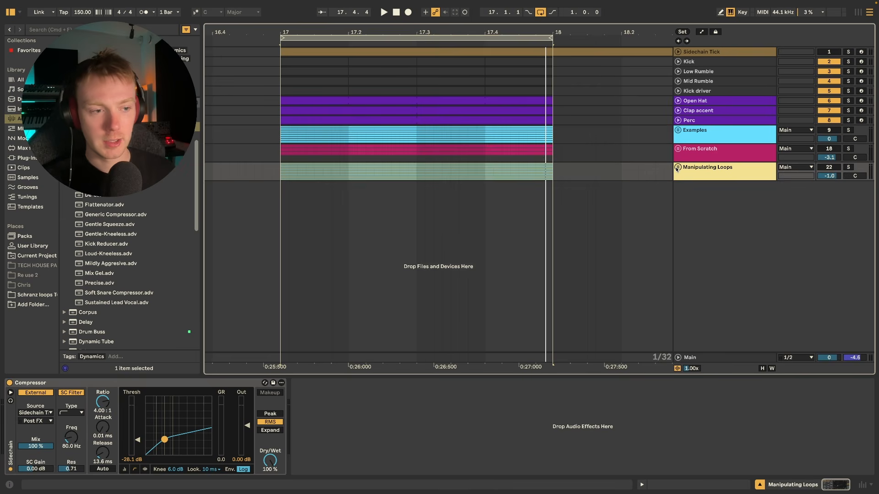
{"action": "left_click", "coordinate": [678, 167]}
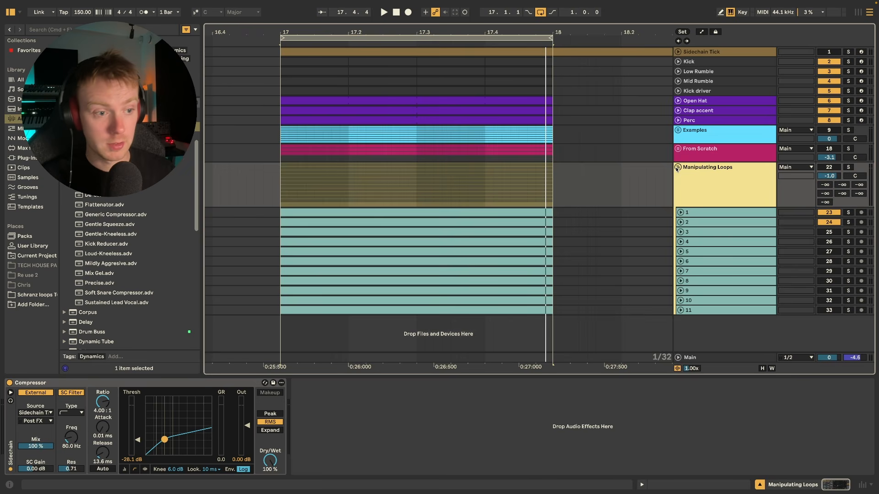
Unfold track 1 of the Manipulating Loops group, make it taller to show its waveform, and solo it.
{"action": "left_click", "coordinate": [673, 212]}
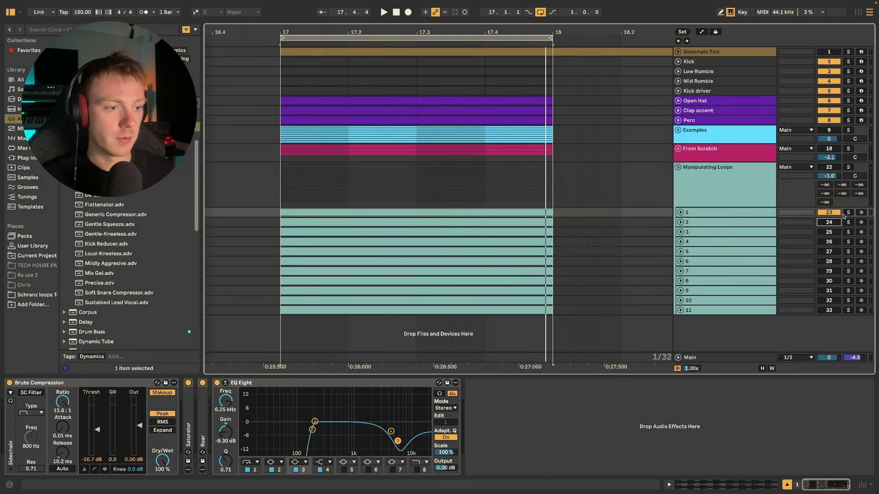
{"action": "left_click", "coordinate": [848, 214]}
{"action": "left_click", "coordinate": [680, 213]}
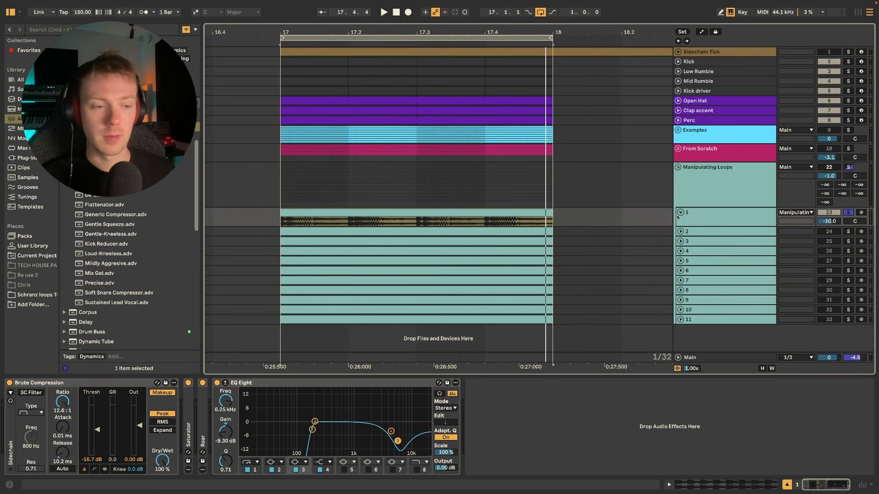
{"action": "left_click", "coordinate": [708, 222]}
{"action": "left_click_drag", "start_coordinate": [707, 225], "coordinate": [718, 246]}
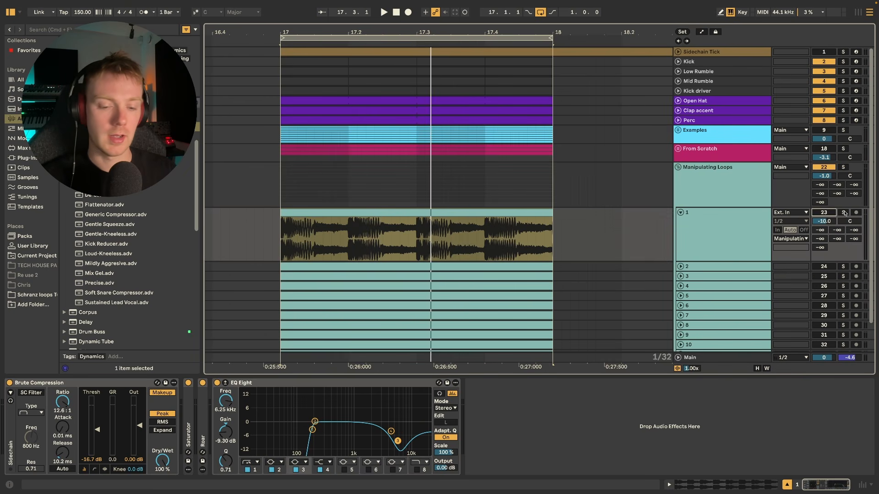
{"action": "left_click", "coordinate": [824, 213]}
{"action": "left_click", "coordinate": [844, 213]}
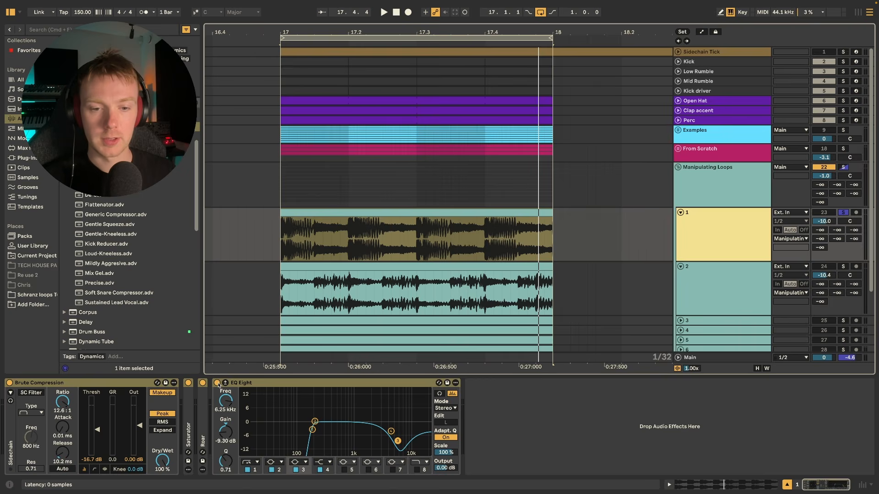
Compare the playing loop on track 1 with its whole effect chain switched off and back on.
{"action": "left_click", "coordinate": [218, 383]}
{"action": "key", "text": "space"}
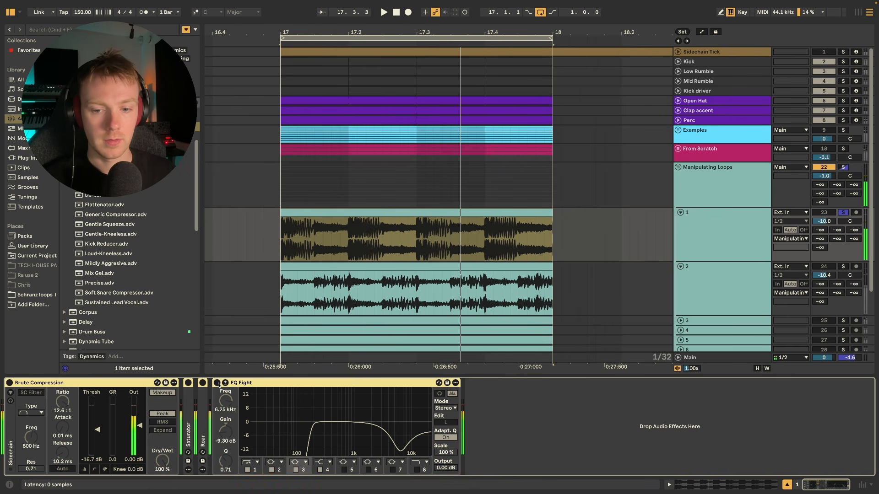
{"action": "left_click", "coordinate": [218, 384]}
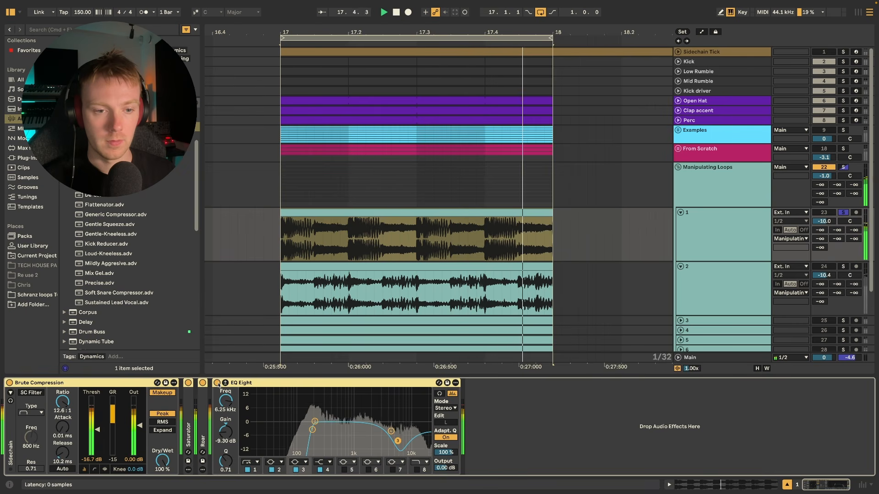
Listen to the soloed loop on track 2 and expand its collapsed Amp to inspect the settings.
{"action": "left_click", "coordinate": [753, 290]}
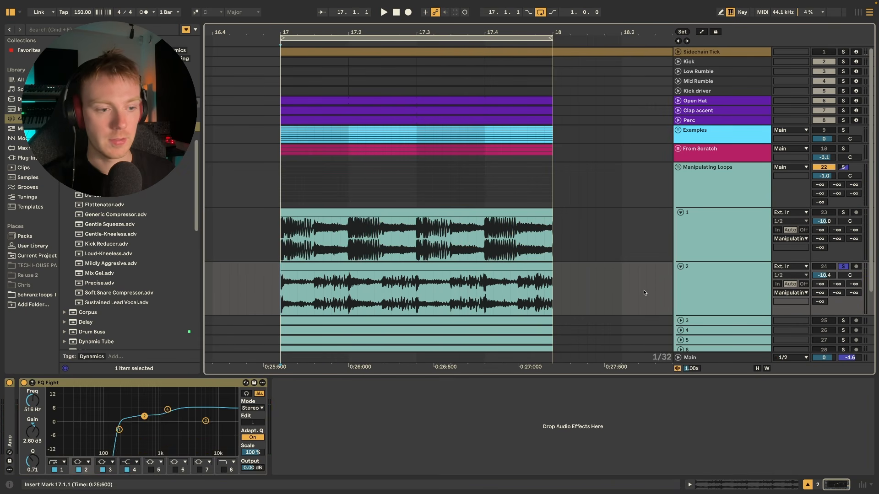
{"action": "double_click", "coordinate": [9, 412]}
{"action": "key", "text": "space"}
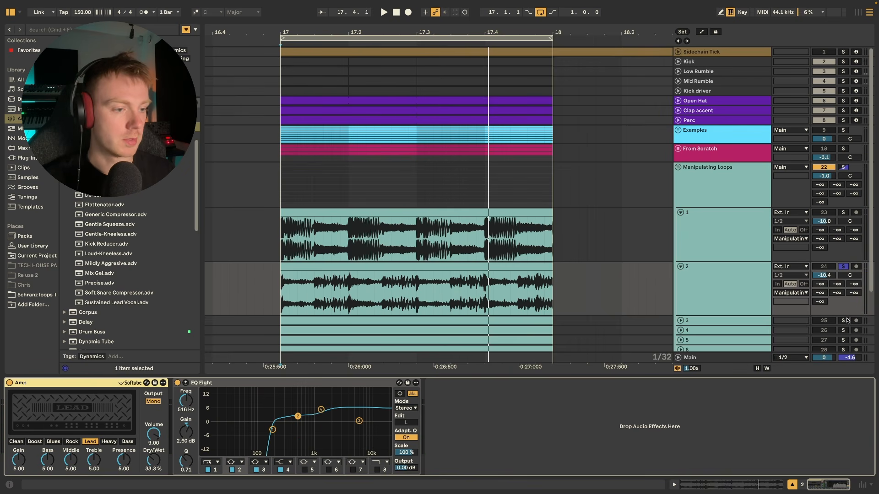
Play the soloed loop on track 3 and unfold the track to show its waveform.
{"action": "left_click", "coordinate": [707, 322]}
{"action": "key", "text": "space"}
{"action": "scroll", "coordinate": [621, 286], "scroll_direction": "down", "scroll_amount": 3}
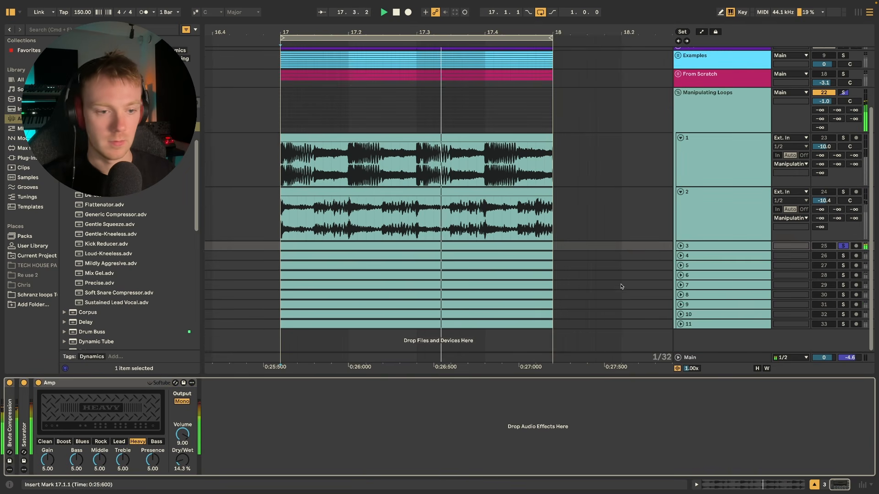
{"action": "left_click", "coordinate": [681, 245]}
{"action": "scroll", "coordinate": [681, 249], "scroll_direction": "down", "scroll_amount": 2}
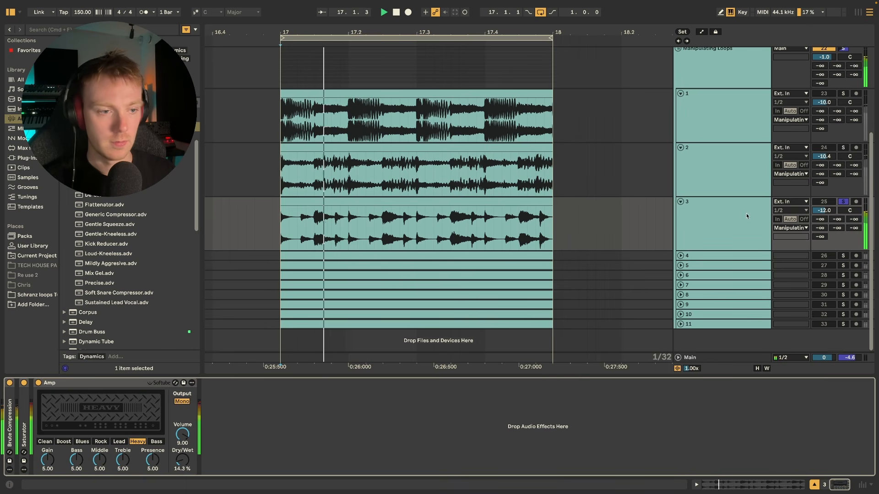
{"action": "key", "text": "space"}
Compare the playing loop on track 3 with its Brute Compression, Saturator and Amp switched off and back on.
{"action": "left_click", "coordinate": [38, 383]}
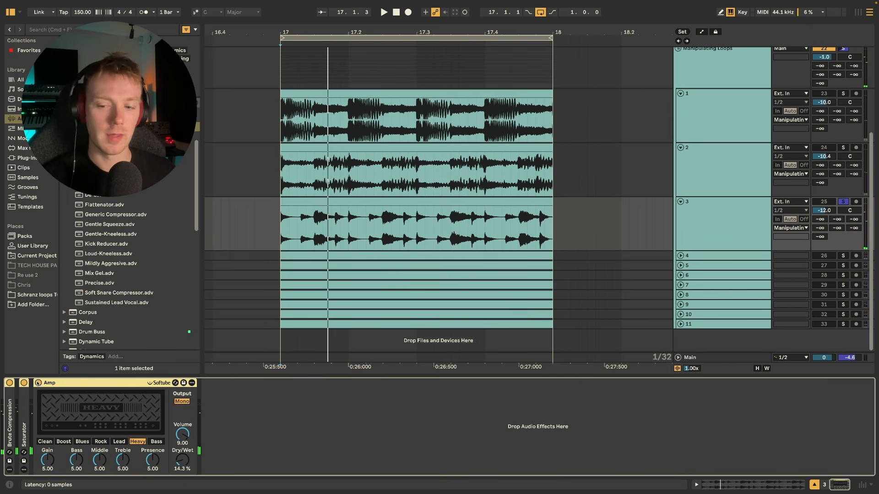
{"action": "left_click", "coordinate": [38, 383]}
{"action": "key", "text": "space"}
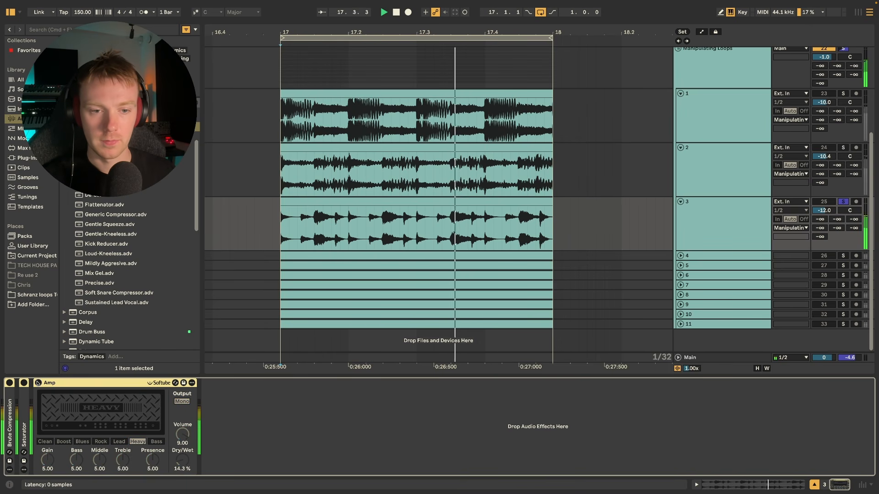
{"action": "left_click", "coordinate": [38, 383]}
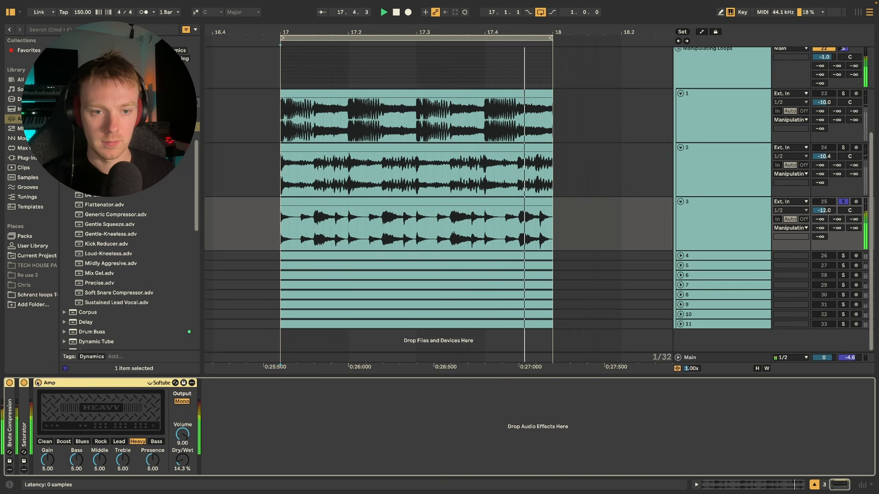
{"action": "key", "text": "space"}
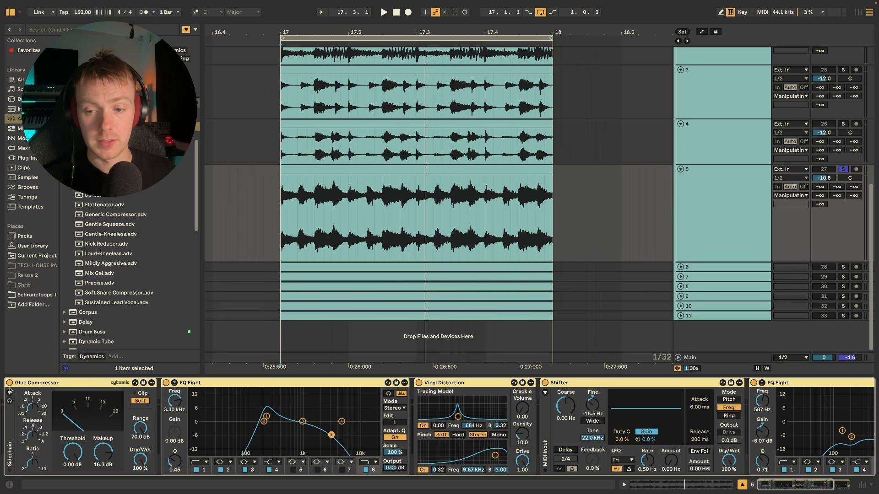
Listen to the soloed loop on track 5 with its whole effect chain switched off, and switch the chain back on.
{"action": "left_click", "coordinate": [10, 383]}
{"action": "key", "text": "space"}
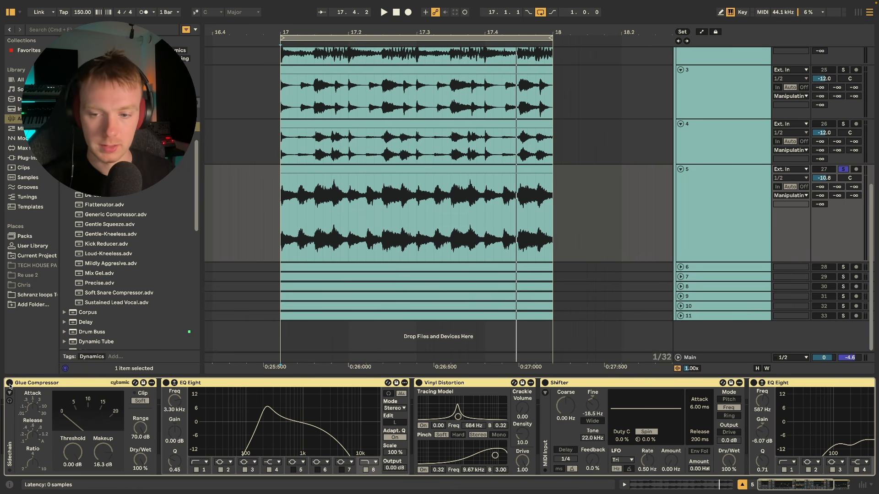
{"action": "left_click", "coordinate": [9, 383]}
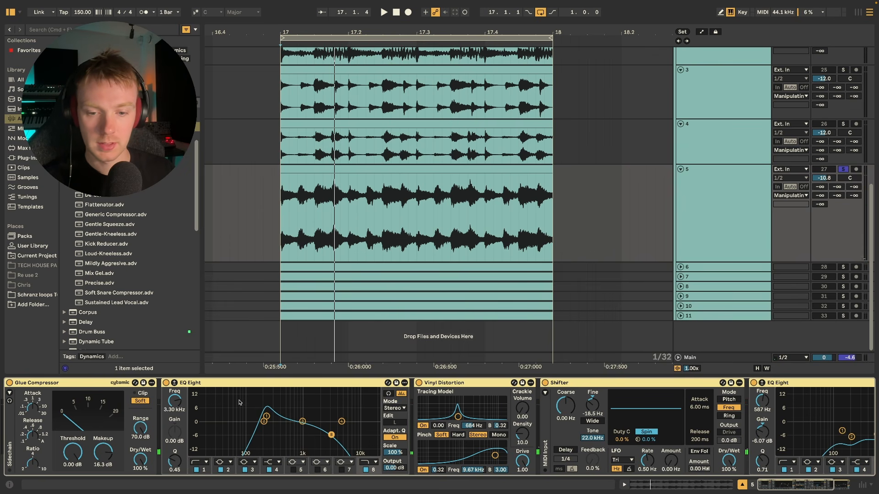
Play the soloed loop on track 5 with only its Shifter bypassed, and switch the Shifter back on after stopping playback.
{"action": "scroll", "coordinate": [295, 410], "scroll_direction": "right", "scroll_amount": 5}
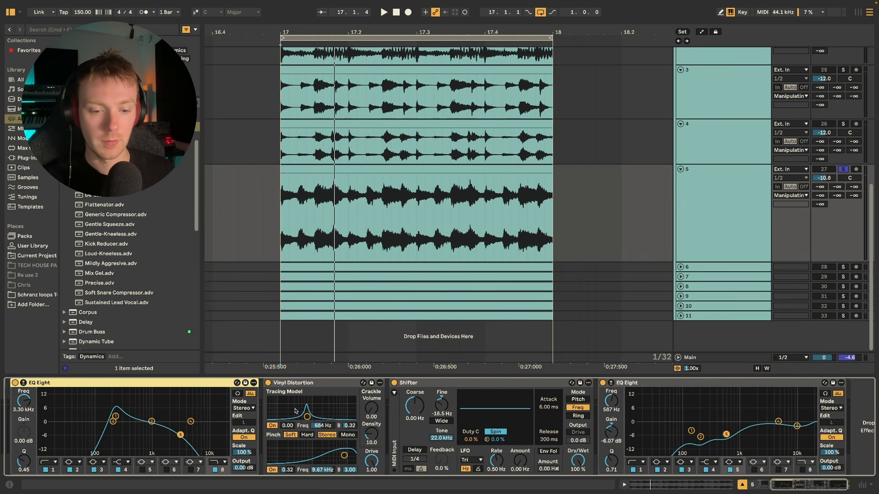
{"action": "scroll", "coordinate": [295, 411], "scroll_direction": "right", "scroll_amount": 1}
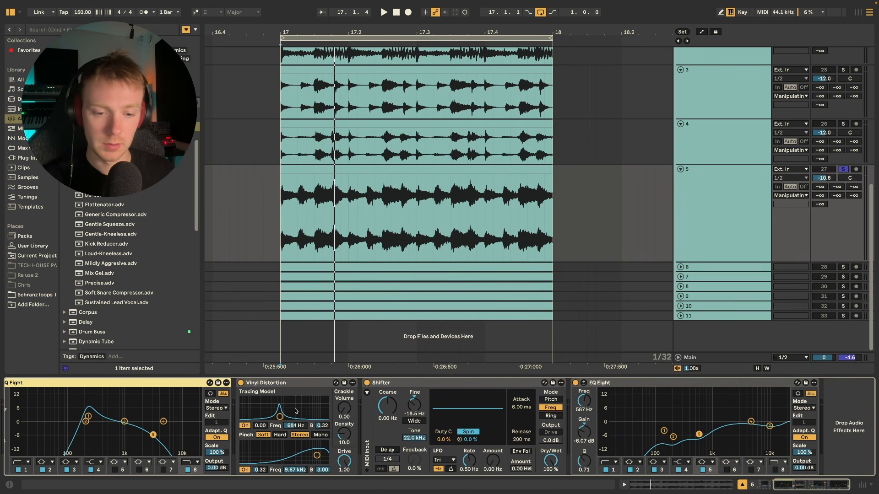
{"action": "left_click", "coordinate": [368, 383]}
{"action": "key", "text": "space"}
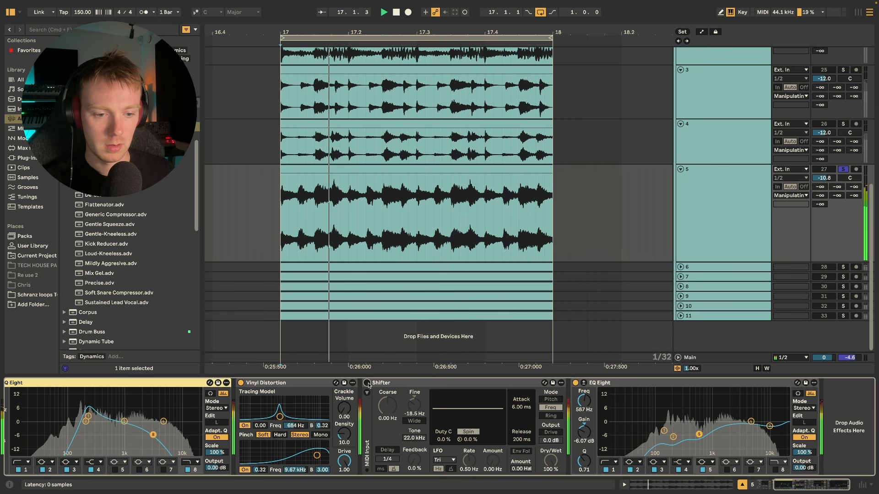
{"action": "key", "text": "space"}
{"action": "left_click", "coordinate": [367, 383]}
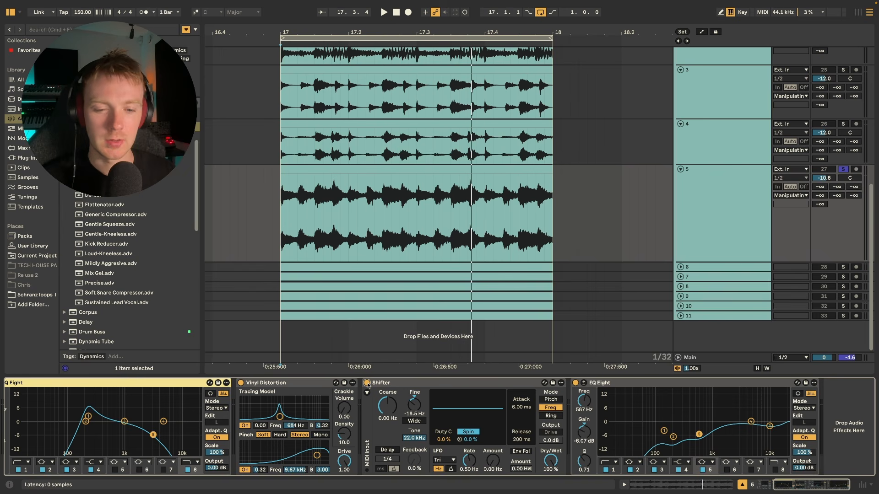
Unfold track 6 and select the Manipulating Loops group track to show its sidechain Compressor.
{"action": "left_click", "coordinate": [681, 268]}
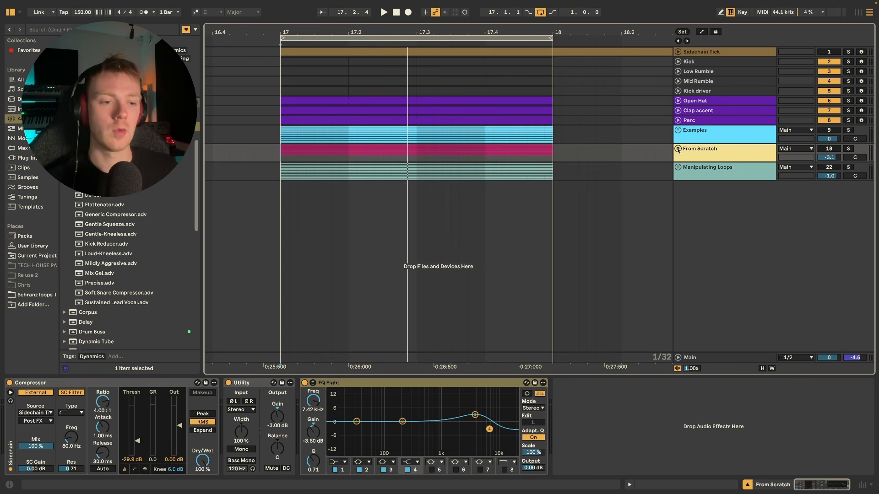
{"action": "left_click", "coordinate": [719, 177]}
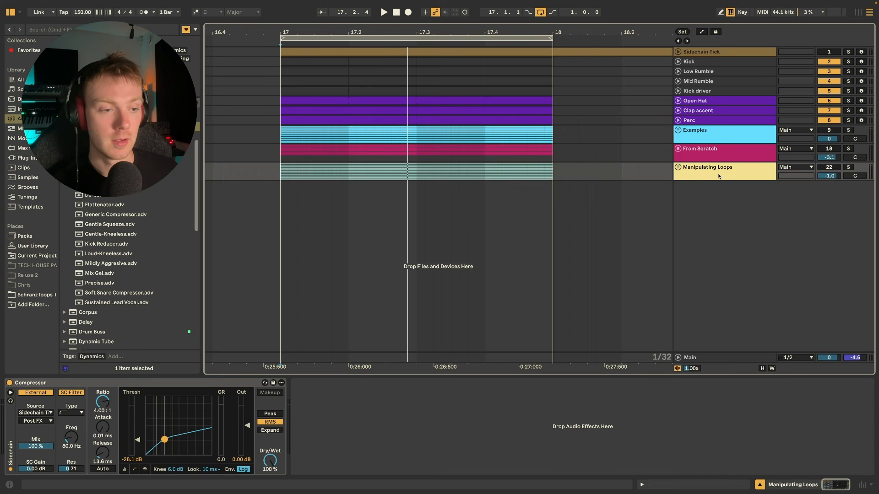